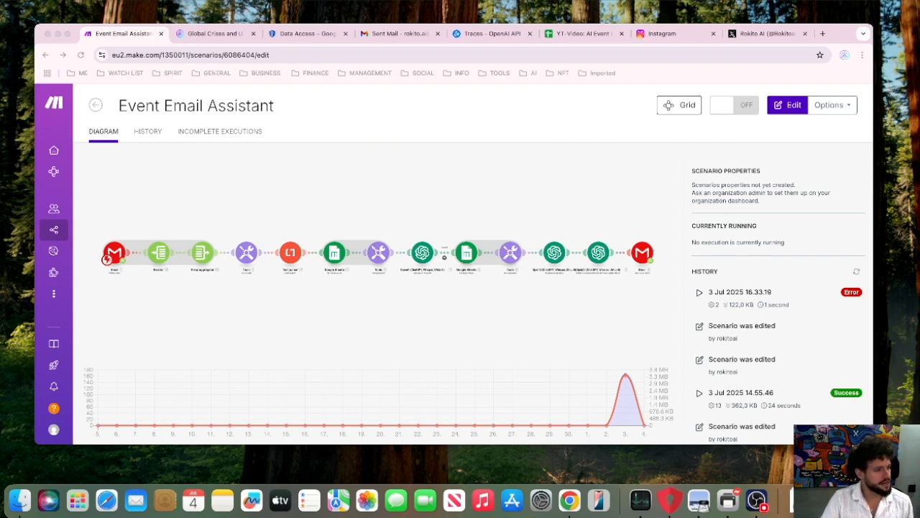
# View the Make Advanced certificate and the white AI Engine.png workflow diagram, moving each window off screen when finished.
pyautogui.moveTo(0, 72); pyautogui.dragTo(346, 52)
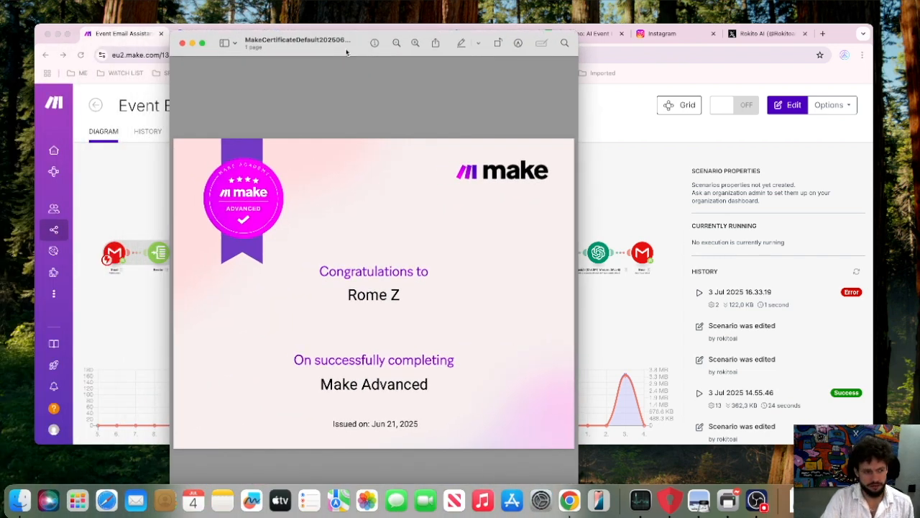
pyautogui.moveTo(347, 52); pyautogui.dragTo(0, 58)
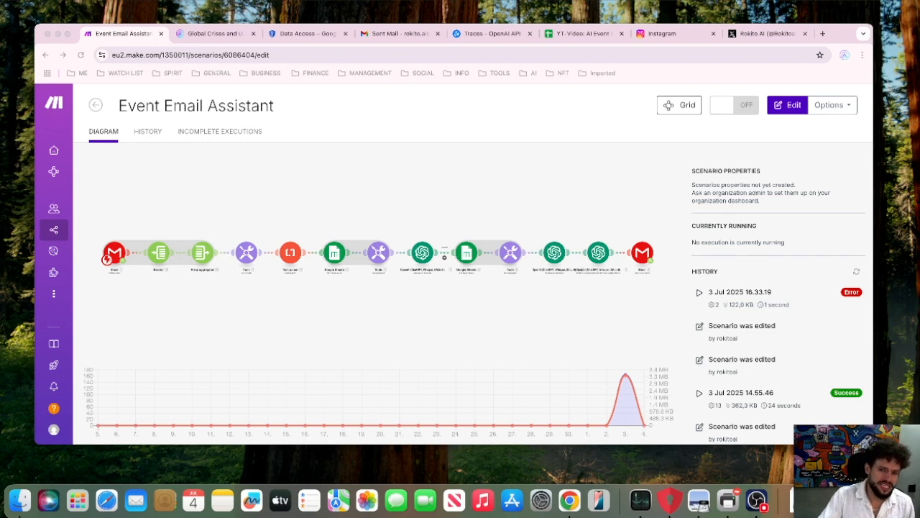
pyautogui.moveTo(0, 29); pyautogui.dragTo(412, 8)
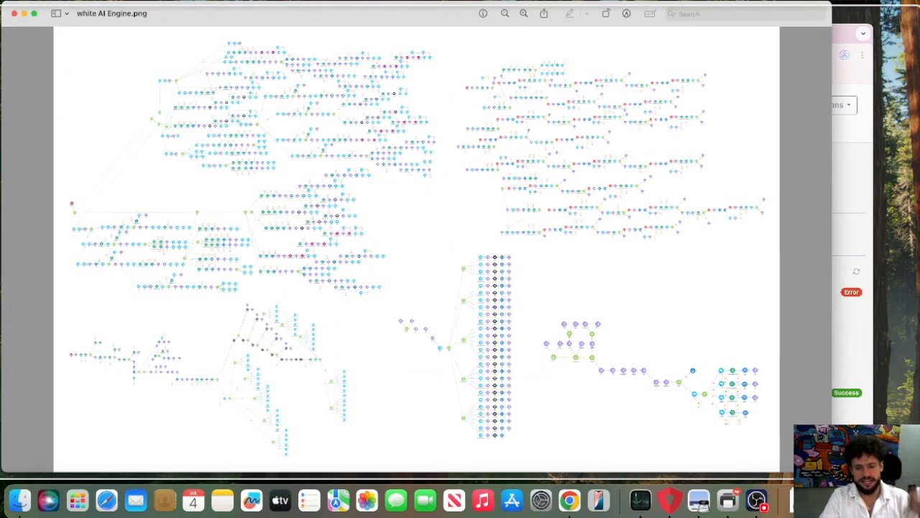
pyautogui.moveTo(344, 4); pyautogui.dragTo(346, 9)
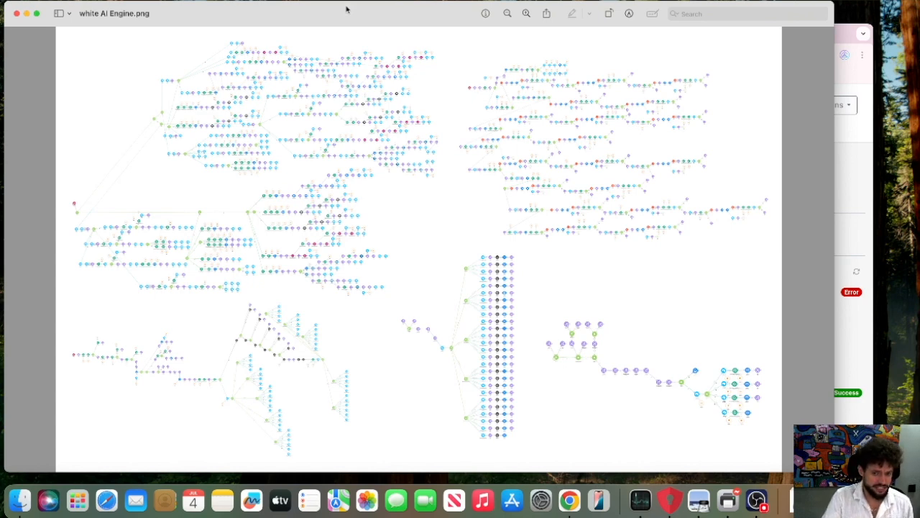
pyautogui.doubleClick(347, 9)
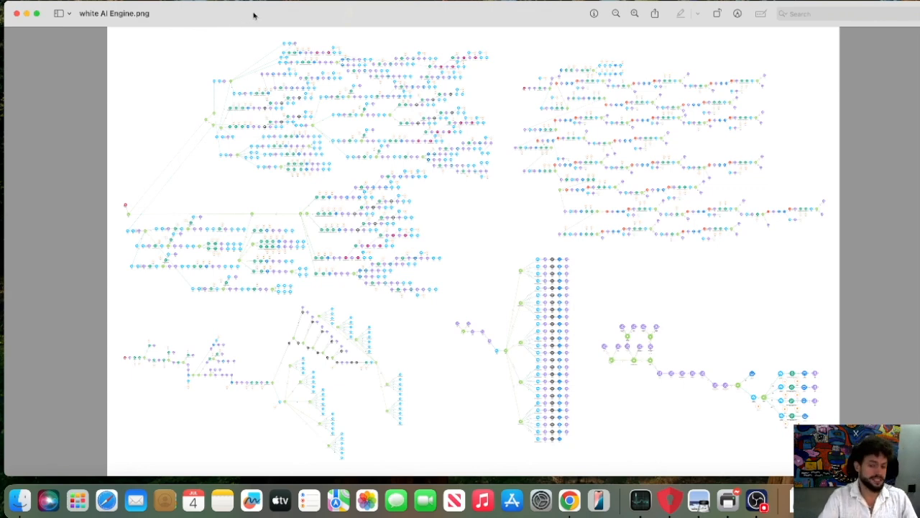
pyautogui.moveTo(253, 15); pyautogui.dragTo(0, 97)
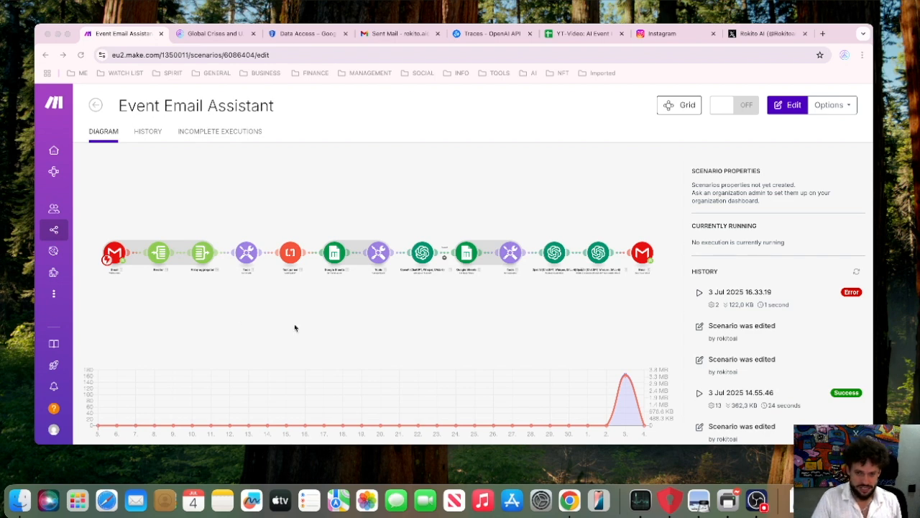
# Open the Event Email Assistant scenario for editing and run it once.
pyautogui.click(551, 213)
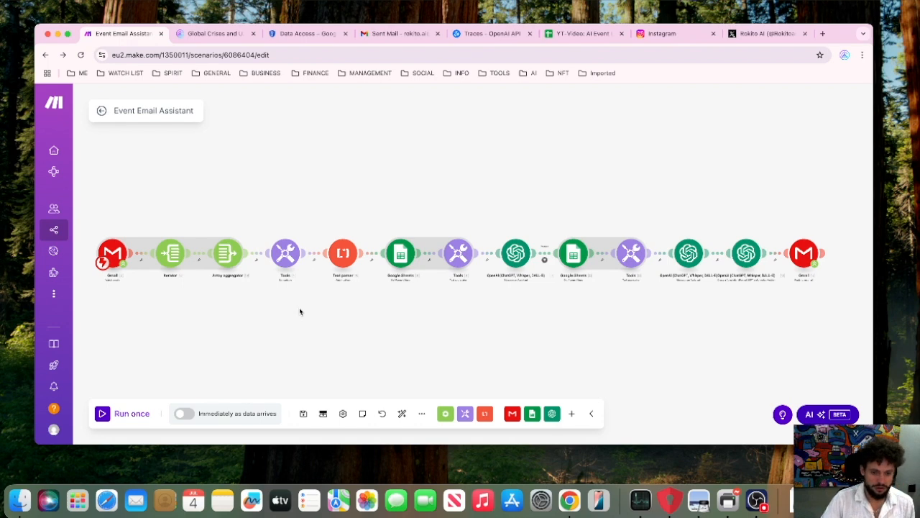
pyautogui.click(132, 415)
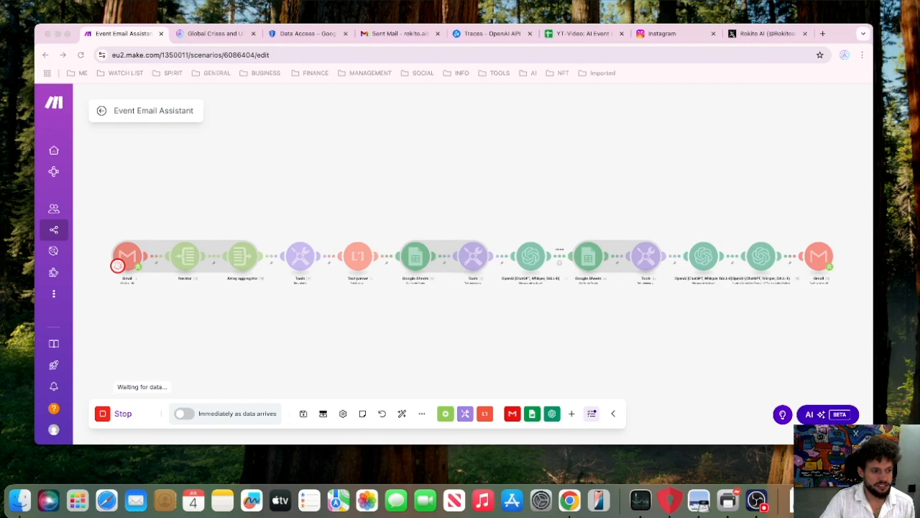
# Switch to the Gmail window and fill in the new message's recipient e-mail address and the subject "event".
pyautogui.moveTo(0, 40); pyautogui.dragTo(447, 19)
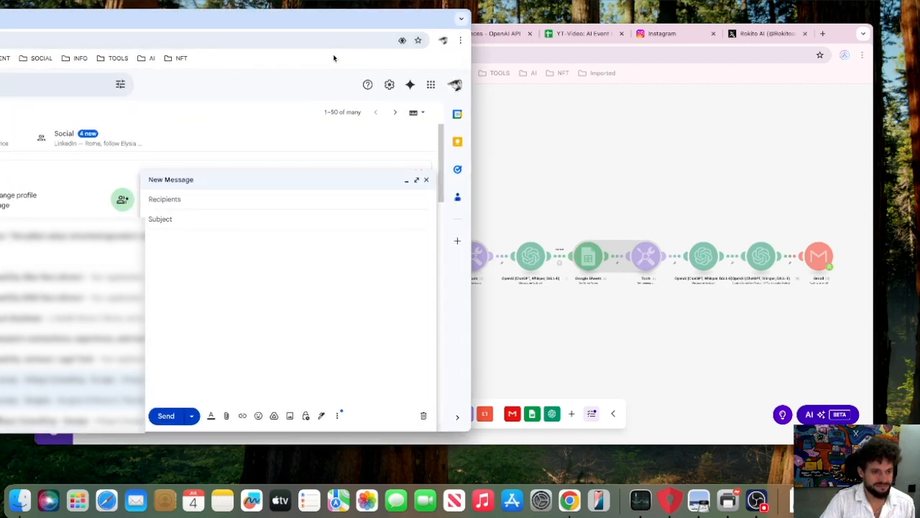
pyautogui.click(216, 202)
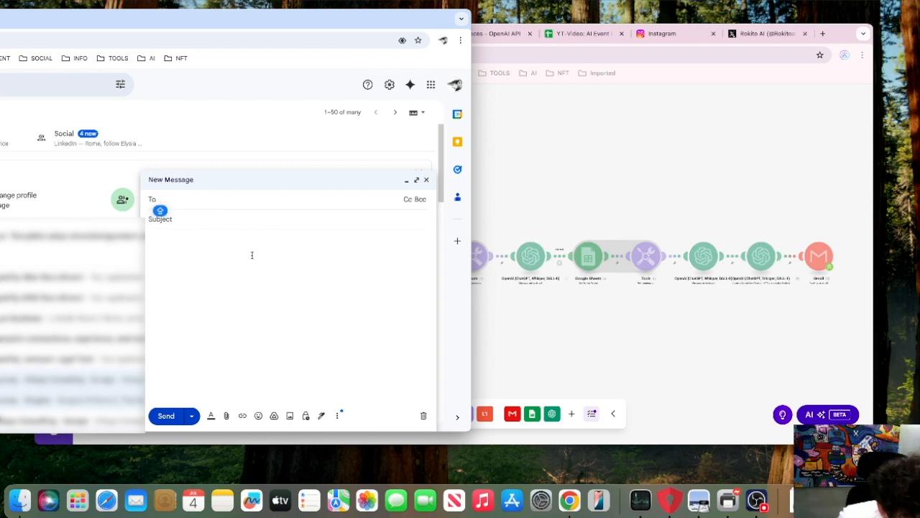
pyautogui.press('capslock')
pyautogui.press('capslock')
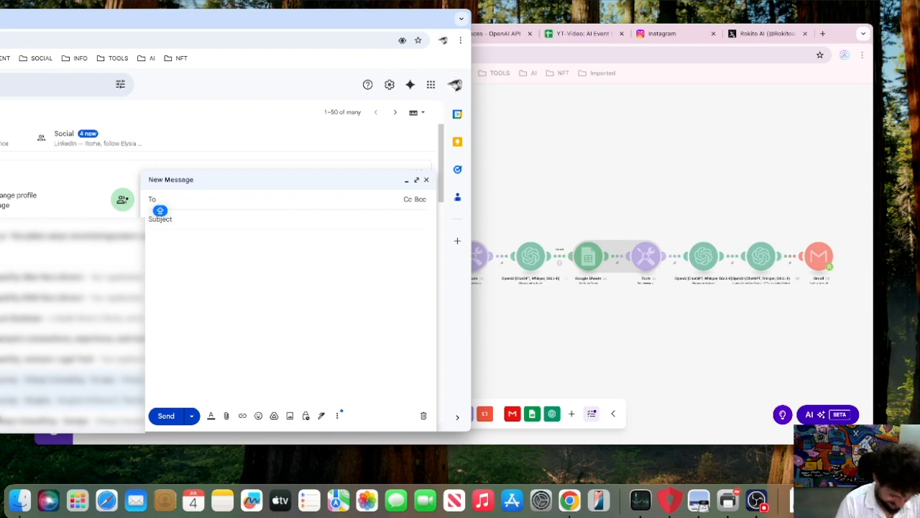
pyautogui.write('ro')
pyautogui.click(254, 223)
pyautogui.click(230, 227)
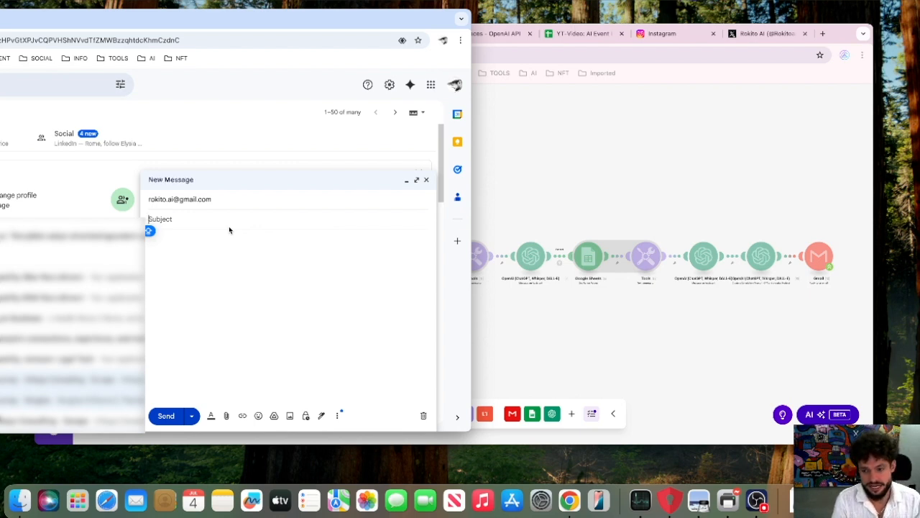
pyautogui.press('capslock')
pyautogui.write('event')
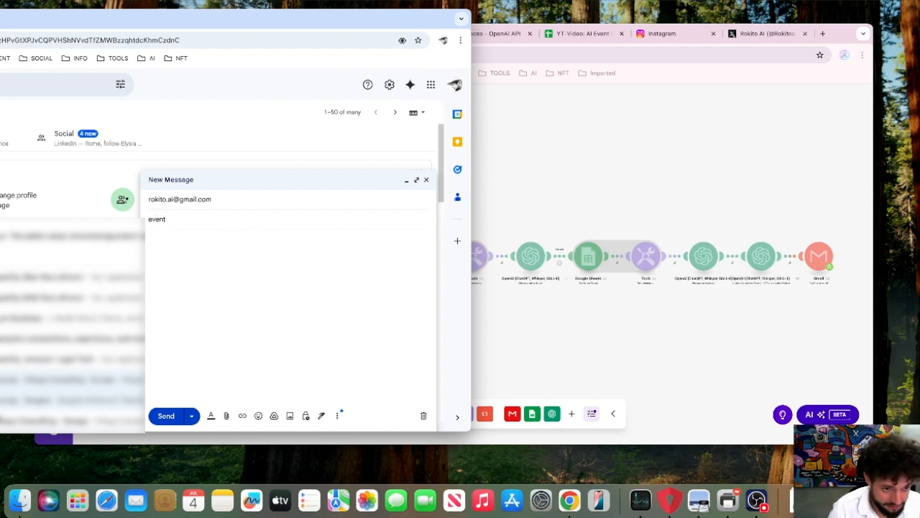
# Write "what time does the ai event start? and who are the guest speakers" in the message body, correcting the misspelled words.
pyautogui.click(242, 254)
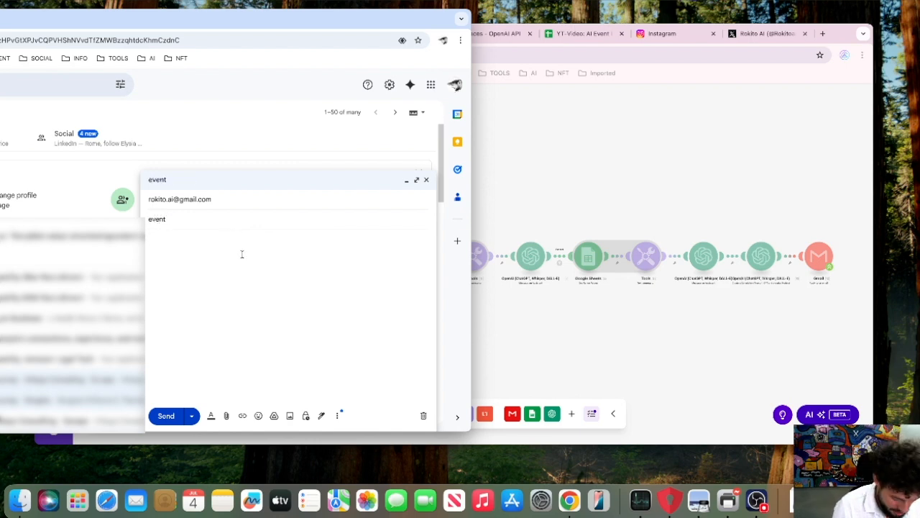
pyautogui.write('what time does teh ai event start?')
pyautogui.press('Tab')
pyautogui.write('and who are teh guest speakers')
pyautogui.click(197, 239)
pyautogui.click(200, 255)
pyautogui.click(288, 240)
pyautogui.click(294, 257)
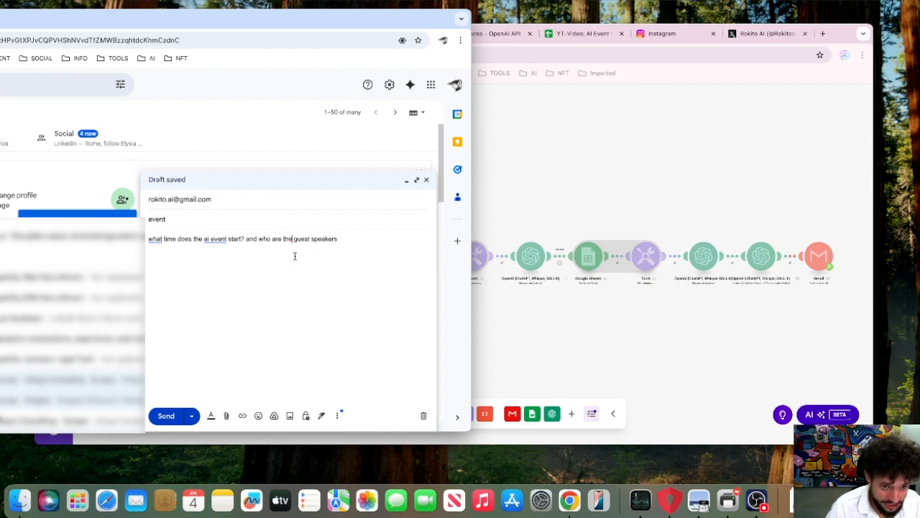
# Finish the body with a question mark and a "from" line with the sender's name, and send the e-mail.
pyautogui.click(351, 240)
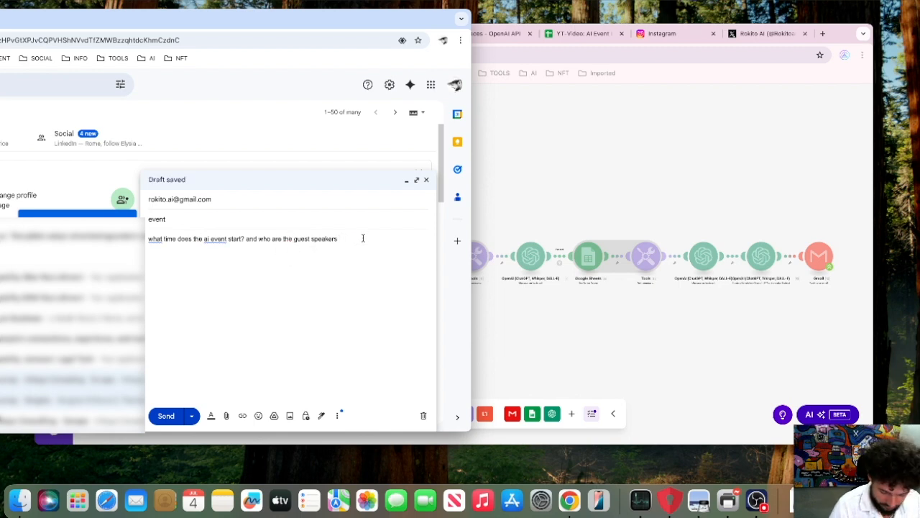
pyautogui.write('?')
pyautogui.press('Return')
pyautogui.write('from R')
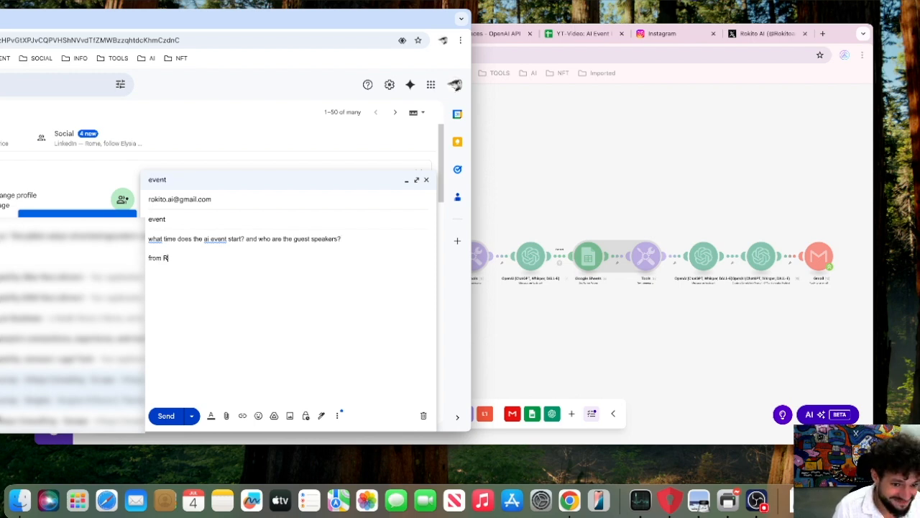
pyautogui.write('ome!')
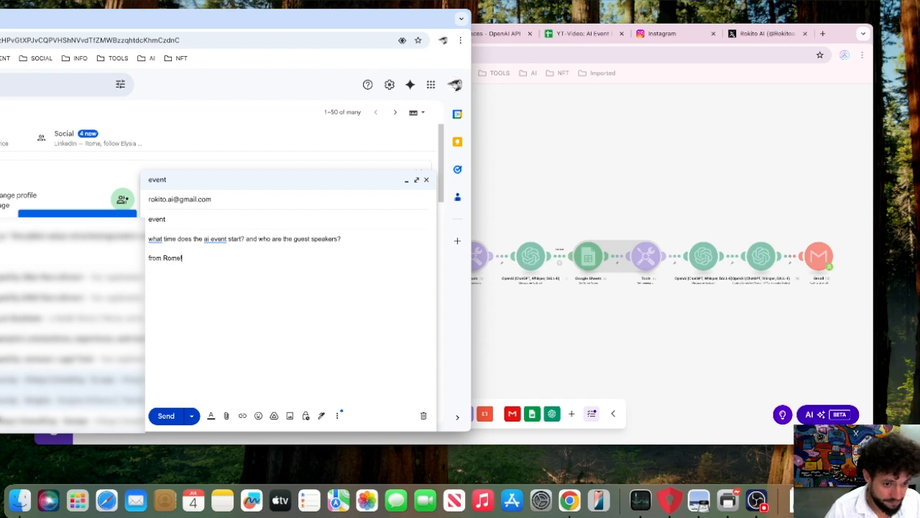
pyautogui.click(157, 423)
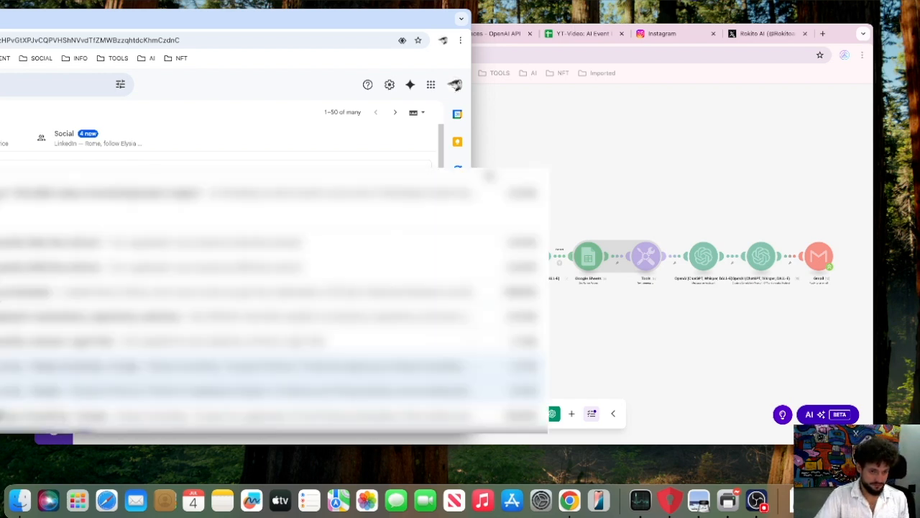
pyautogui.moveTo(386, 23); pyautogui.dragTo(0, 39)
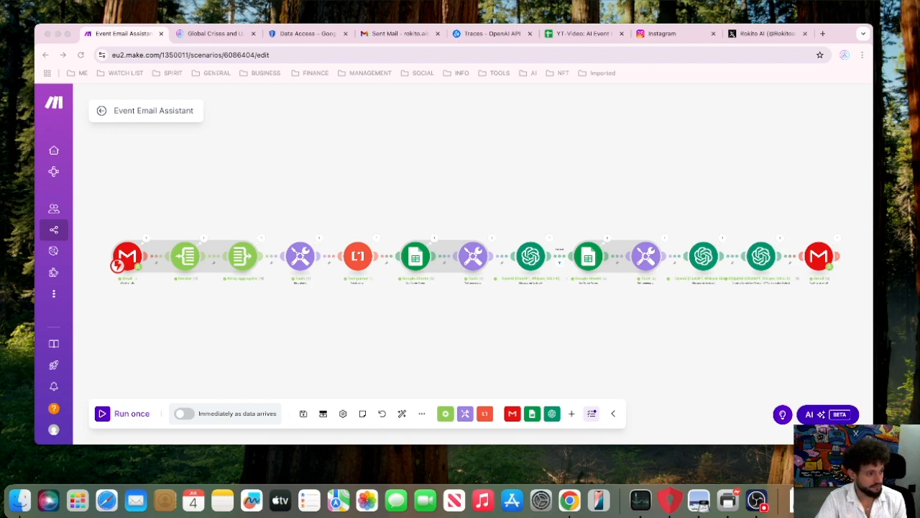
# Read the AI Innovations Summit 2025 reply in Gmail, checking its greeting, event time and guest speakers.
pyautogui.moveTo(0, 100); pyautogui.dragTo(620, 47)
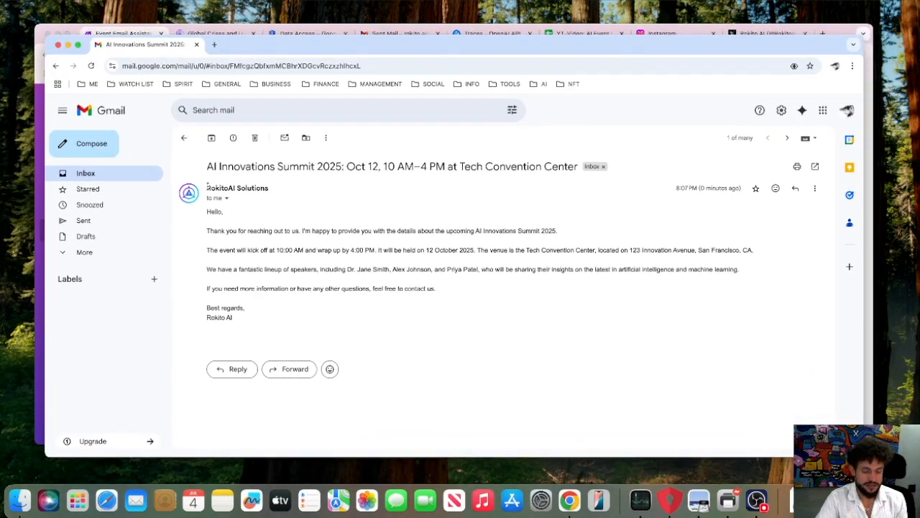
pyautogui.moveTo(207, 185)
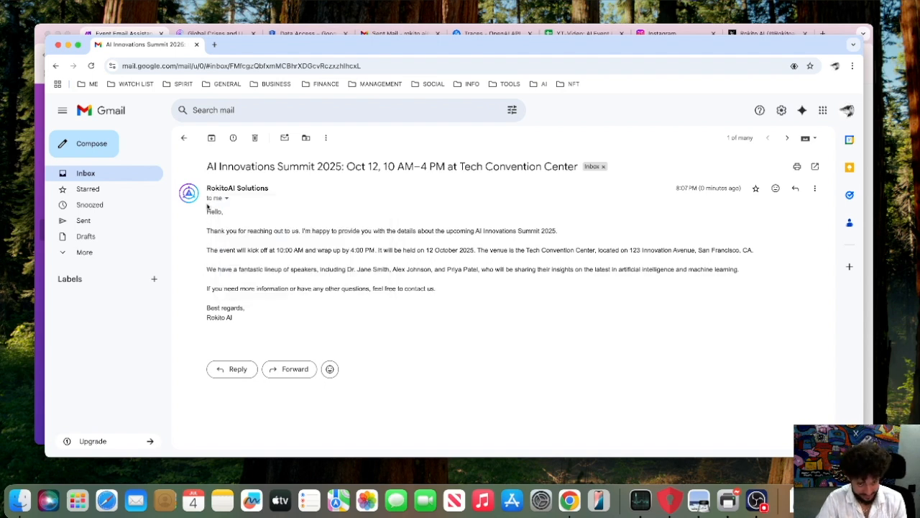
pyautogui.moveTo(206, 211); pyautogui.dragTo(223, 216)
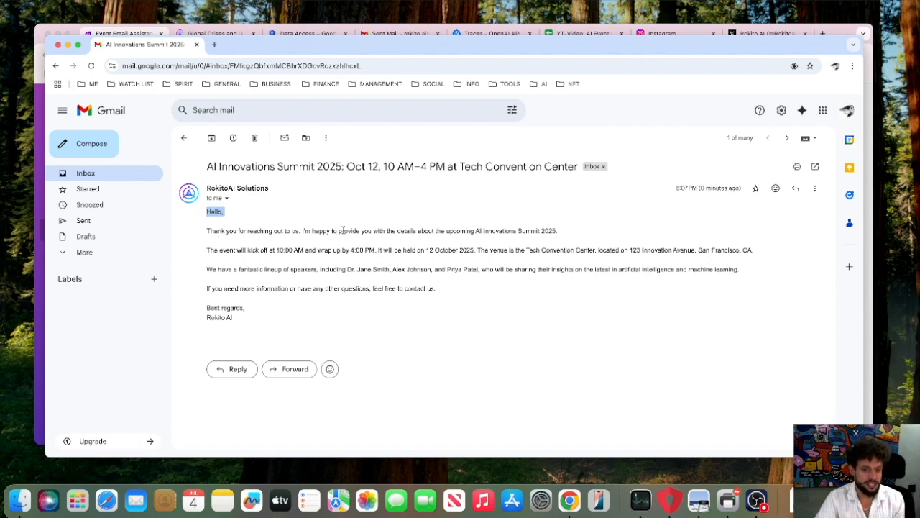
pyautogui.moveTo(331, 231); pyautogui.dragTo(528, 243)
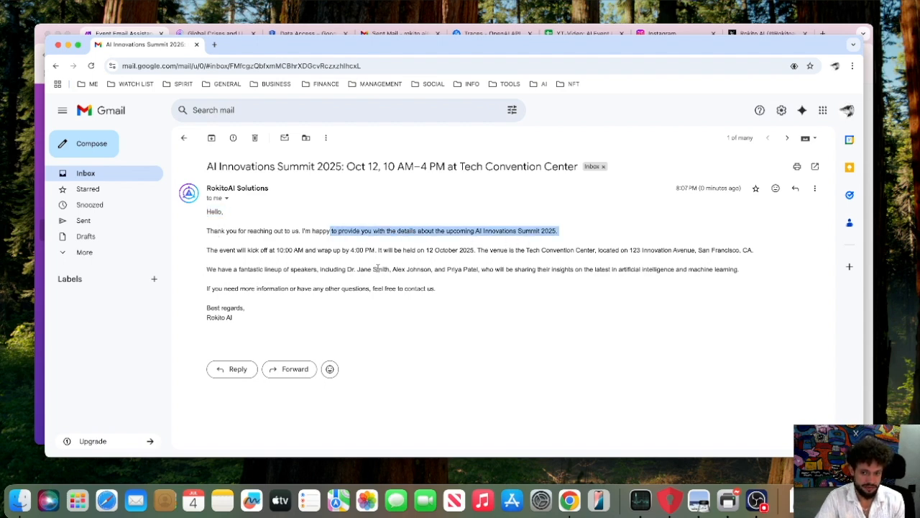
pyautogui.click(245, 252)
pyautogui.moveTo(217, 250); pyautogui.dragTo(427, 256)
pyautogui.moveTo(245, 270); pyautogui.dragTo(688, 281)
pyautogui.click(334, 292)
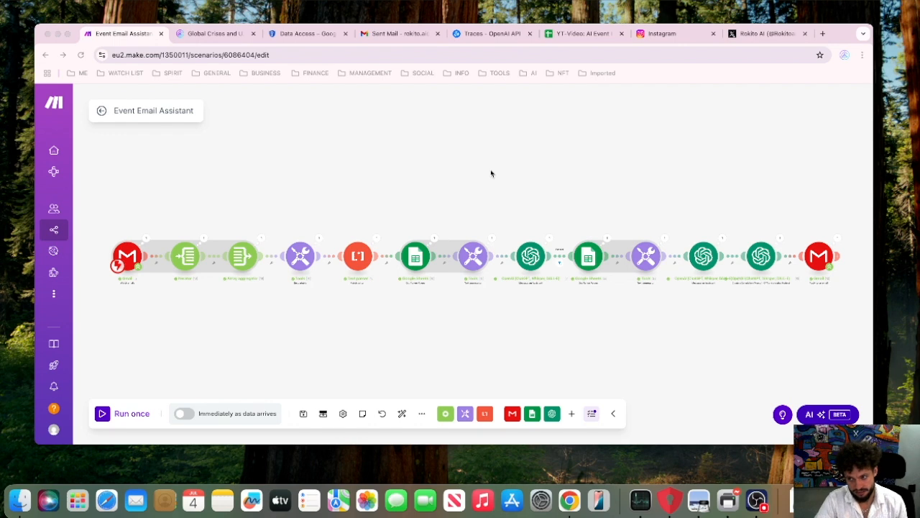
# Examine the Gmail trigger and the modules that follow it in the Event Email Assistant scenario in Make.
pyautogui.scroll(3, 437, 177)
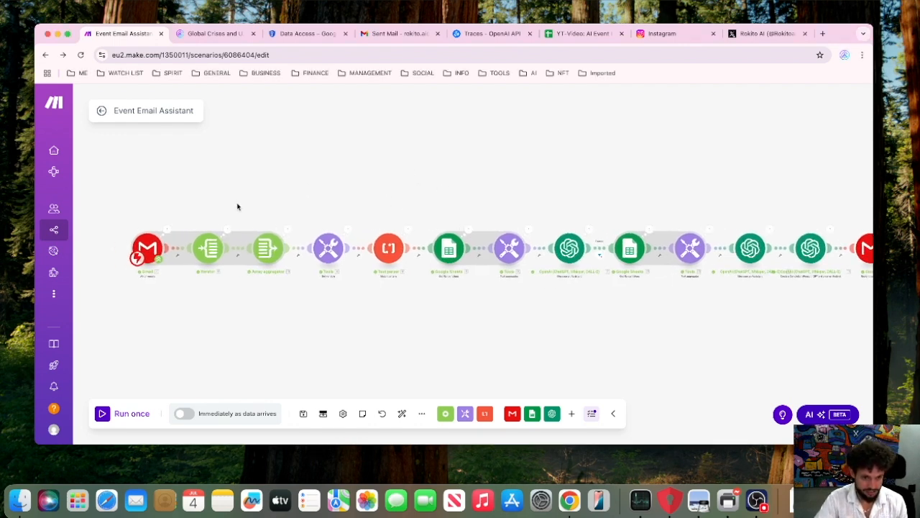
pyautogui.moveTo(148, 341); pyautogui.dragTo(208, 341)
pyautogui.scroll(5, 166, 279)
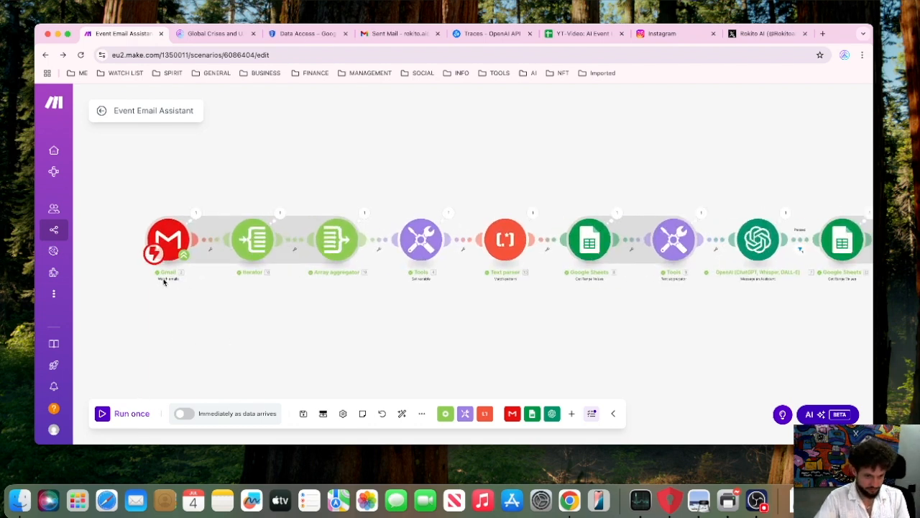
pyautogui.moveTo(189, 296); pyautogui.dragTo(160, 296)
pyautogui.scroll(-4, 255, 317)
pyautogui.scroll(-3, 254, 316)
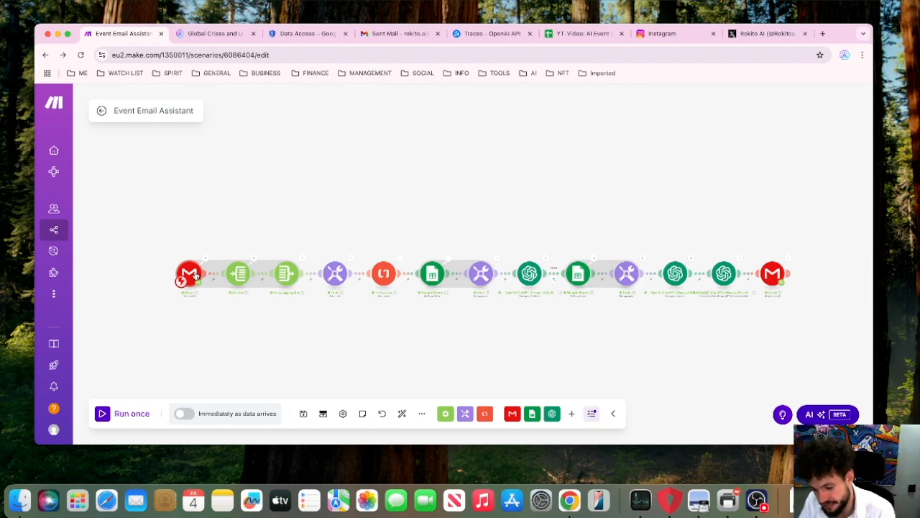
# Review the non-sensitive scopes on Google Cloud's Data Access page, and return to the Event Email Assistant scenario.
pyautogui.click(294, 35)
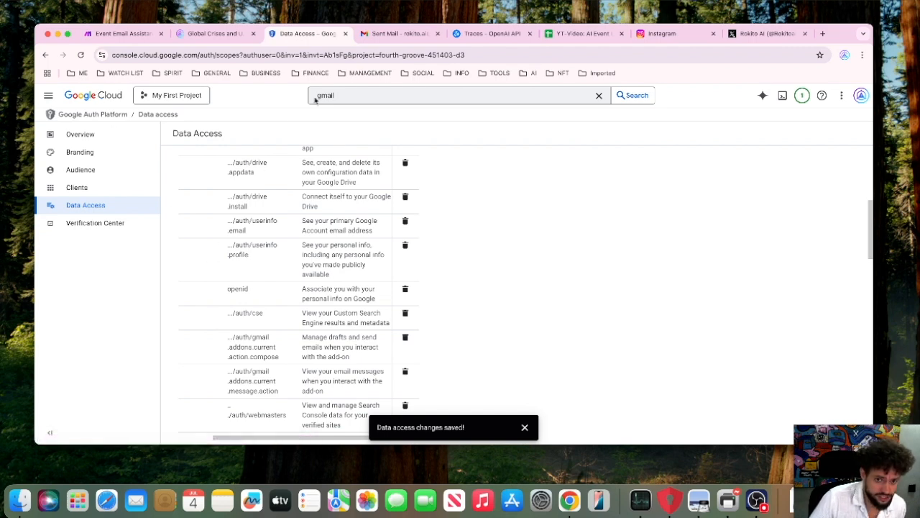
pyautogui.scroll(5, 468, 225)
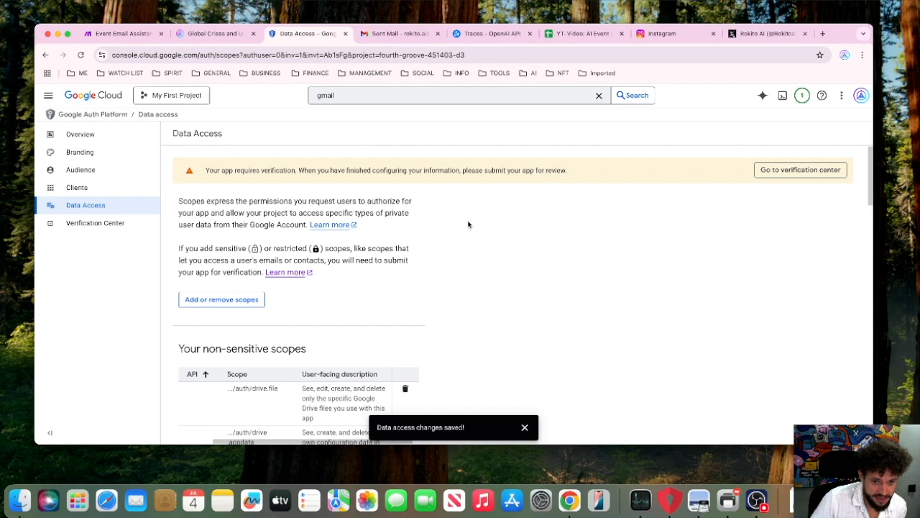
pyautogui.scroll(-1, 468, 225)
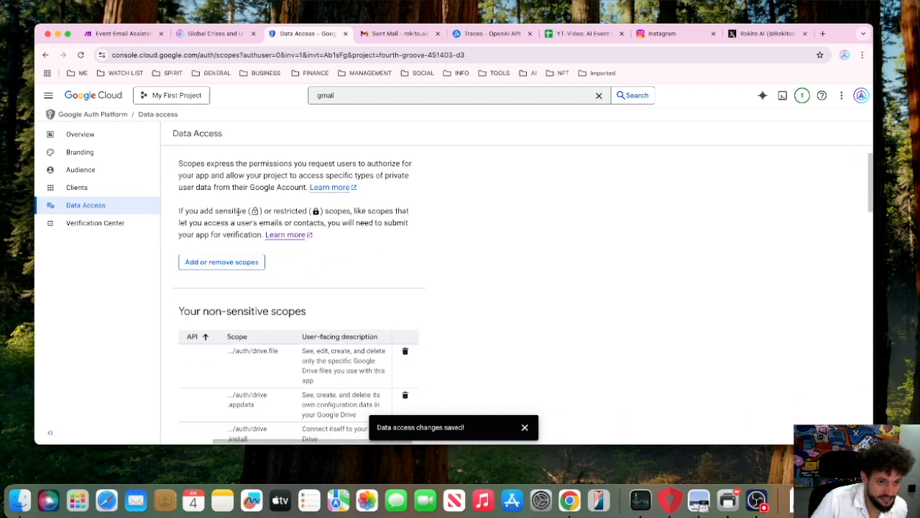
pyautogui.scroll(-1, 240, 213)
pyautogui.scroll(-6, 239, 213)
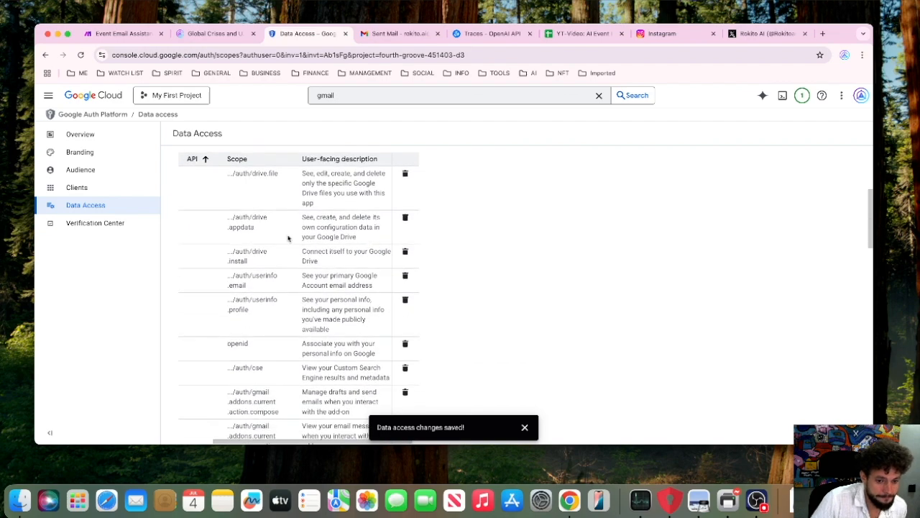
pyautogui.scroll(-1, 554, 286)
pyautogui.scroll(6, 554, 285)
pyautogui.scroll(-2, 554, 286)
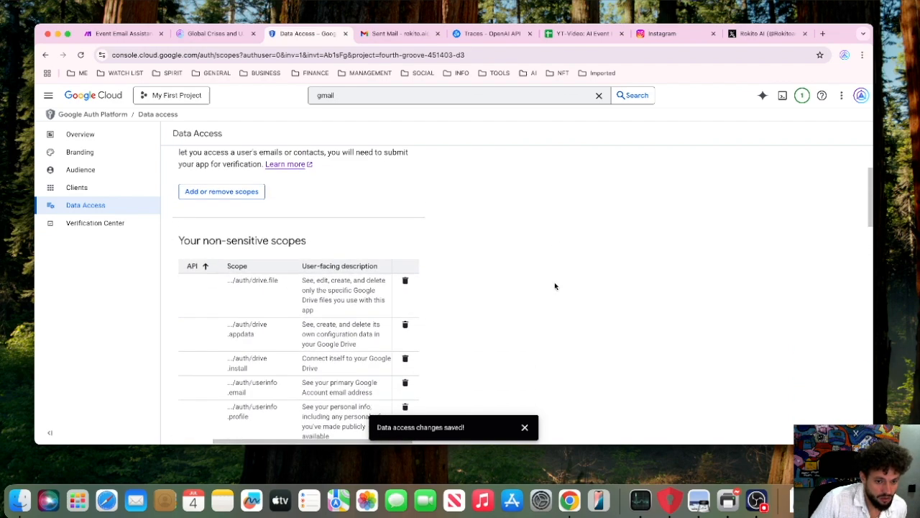
pyautogui.scroll(-5, 554, 286)
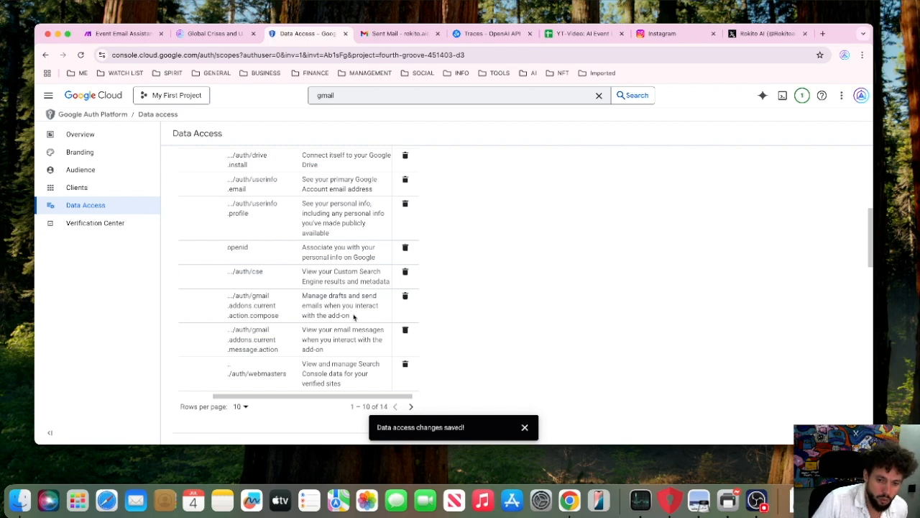
pyautogui.click(122, 33)
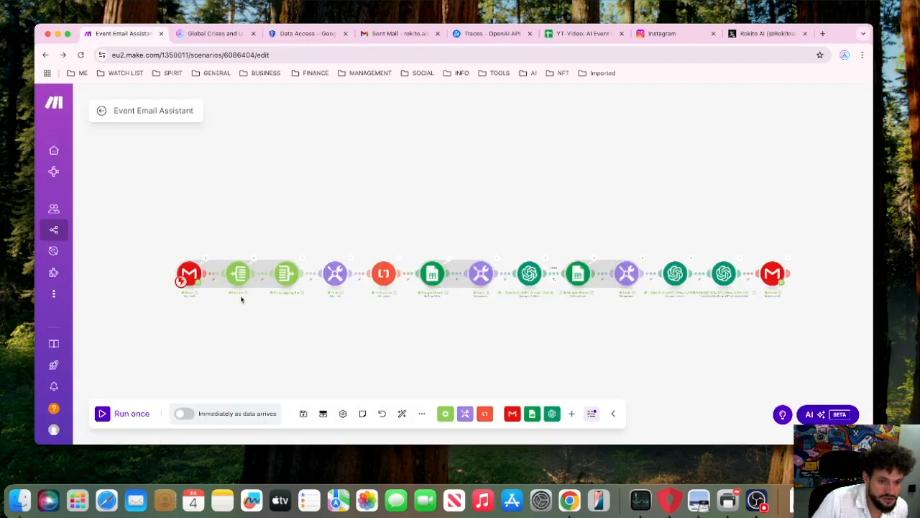
# Review the Gmail trigger's webhook, event notes and content format settings, and close them without changes.
pyautogui.click(185, 272)
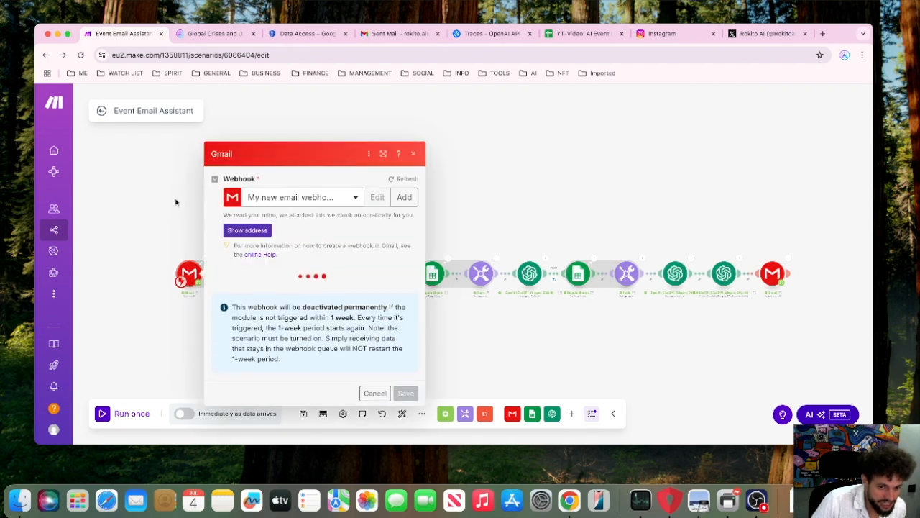
pyautogui.scroll(-3, 281, 323)
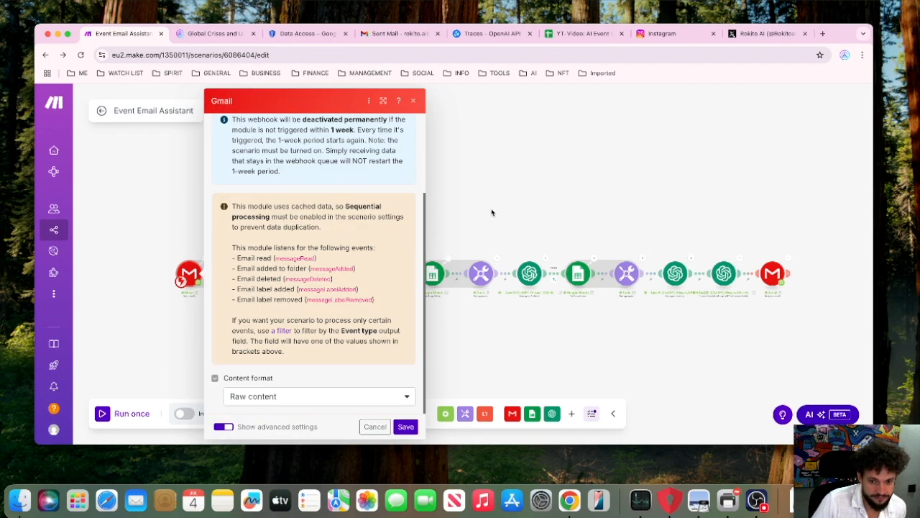
pyautogui.click(293, 210)
pyautogui.scroll(5, 293, 210)
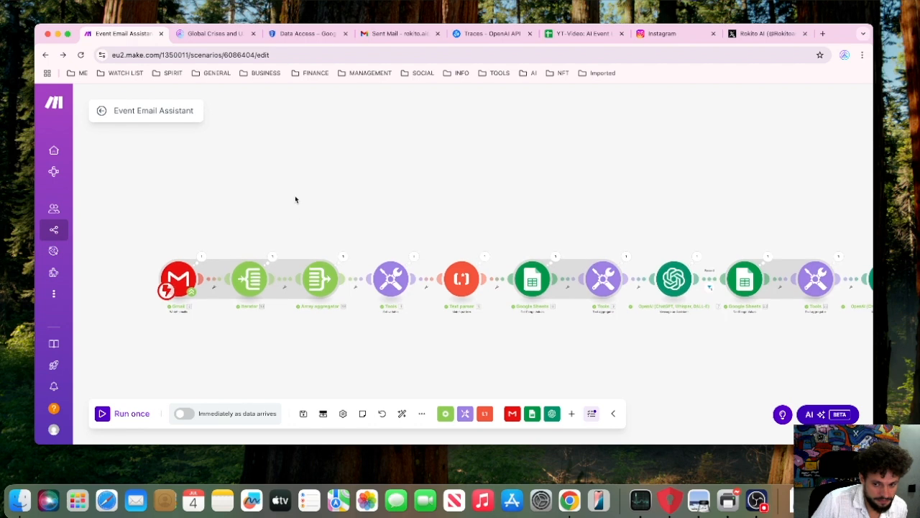
pyautogui.scroll(-5, 387, 190)
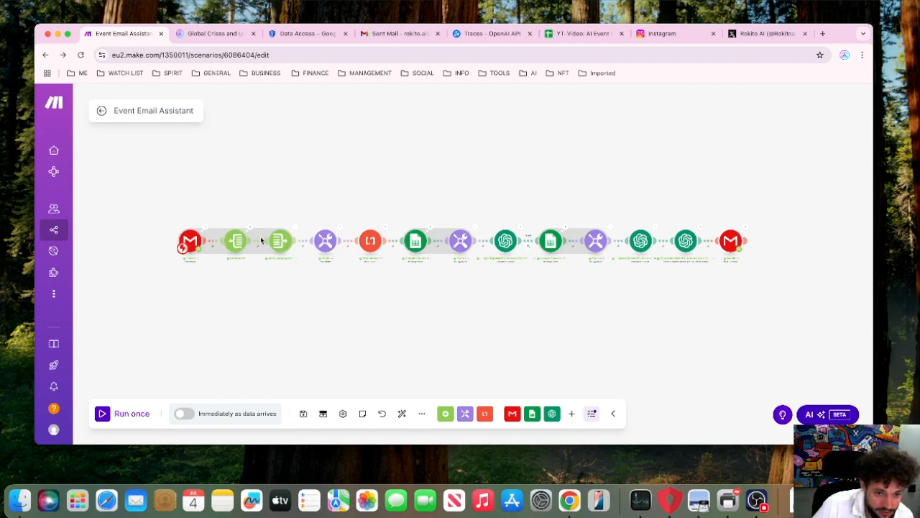
# Check the Iterator, and review the Array aggregator's source module, aggregated fields and grouping settings.
pyautogui.click(240, 241)
pyautogui.click(236, 200)
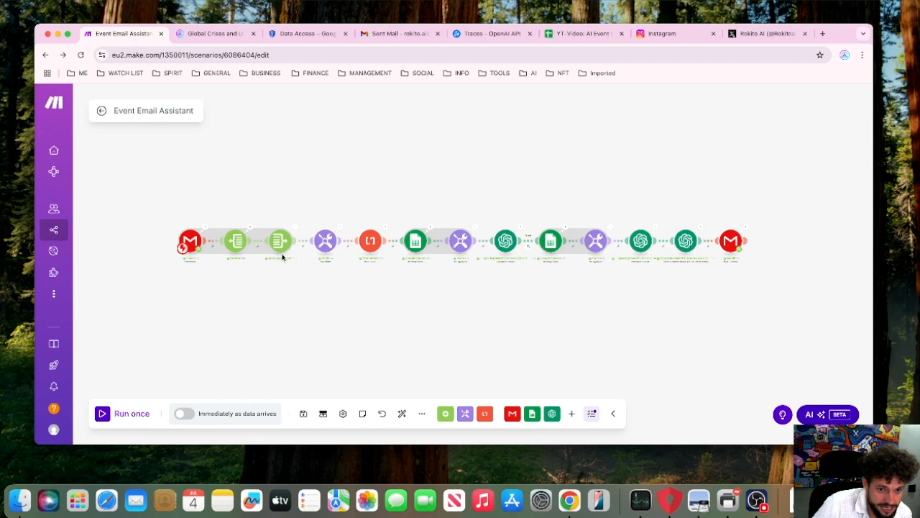
pyautogui.click(280, 243)
pyautogui.scroll(-5, 387, 273)
pyautogui.scroll(5, 386, 273)
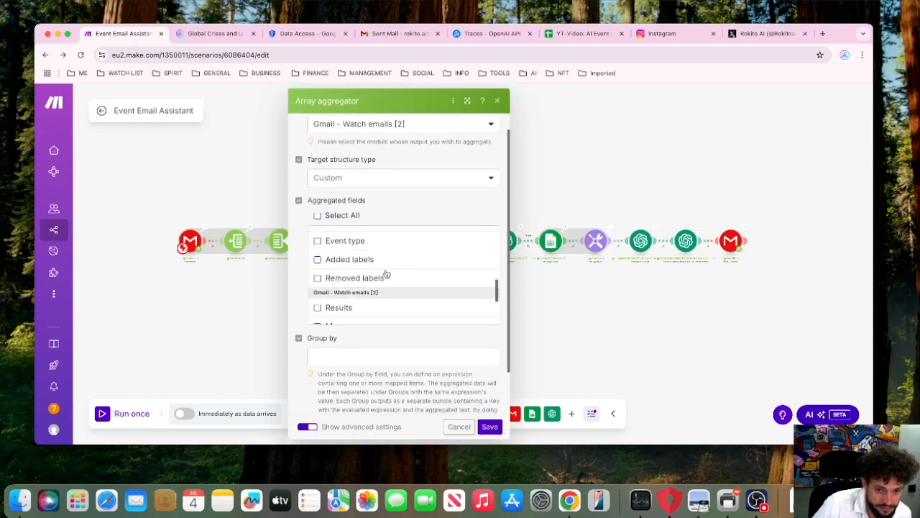
pyautogui.scroll(3, 384, 267)
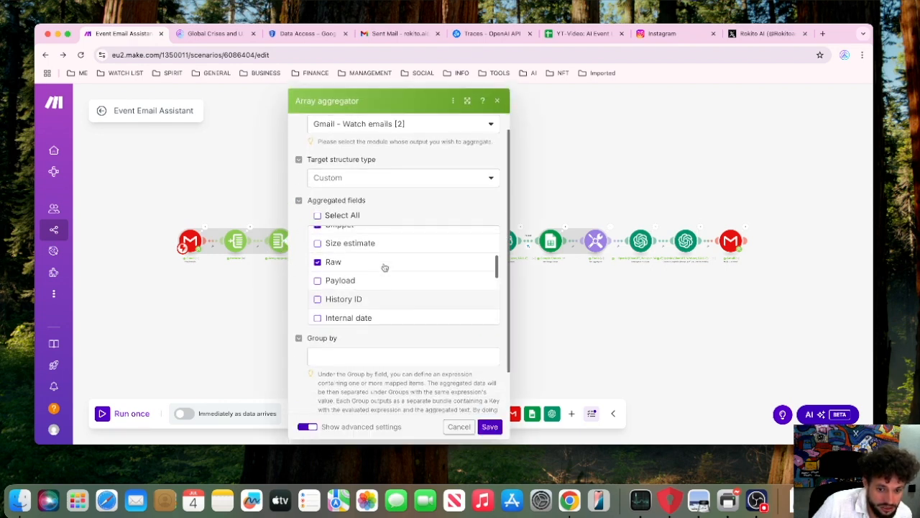
pyautogui.scroll(2, 353, 243)
pyautogui.scroll(-4, 353, 245)
pyautogui.scroll(-8, 352, 246)
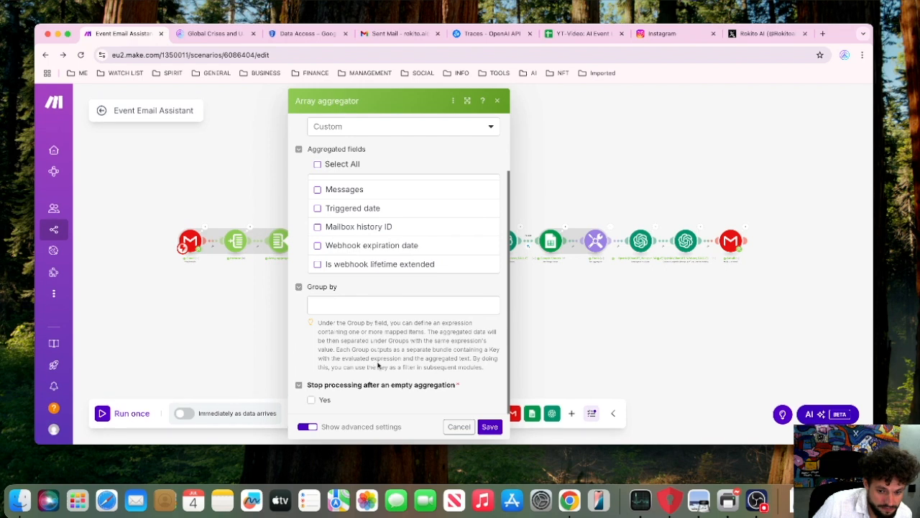
pyautogui.click(242, 192)
# Inspect the set-variable module's last() formula and expand the aggregator's array items available for mapping.
pyautogui.click(325, 240)
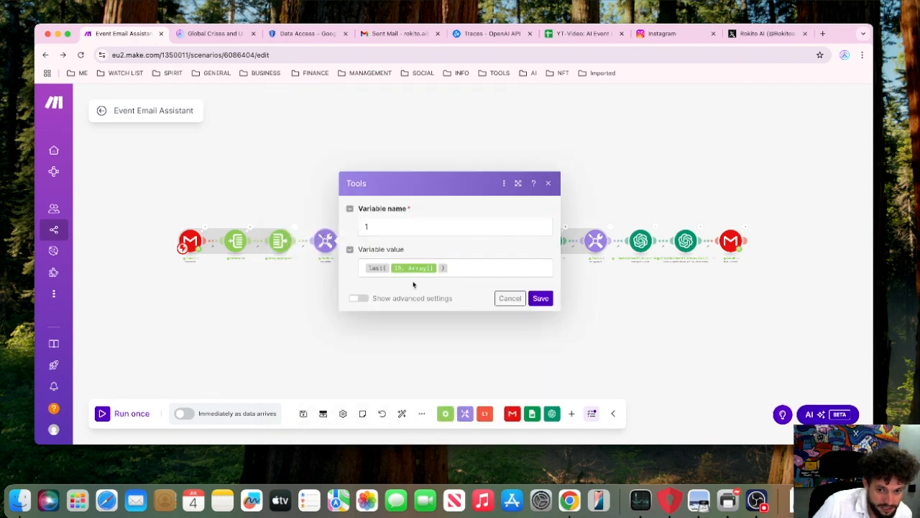
pyautogui.click(458, 268)
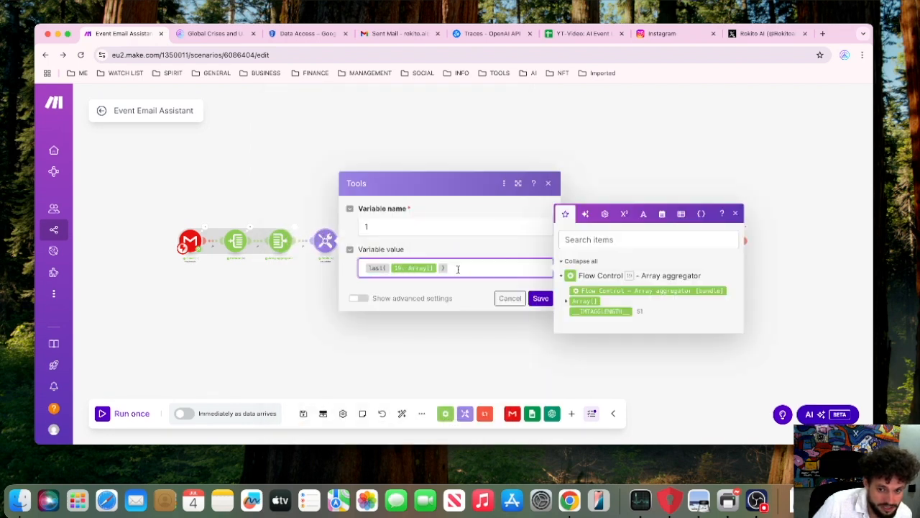
pyautogui.click(567, 303)
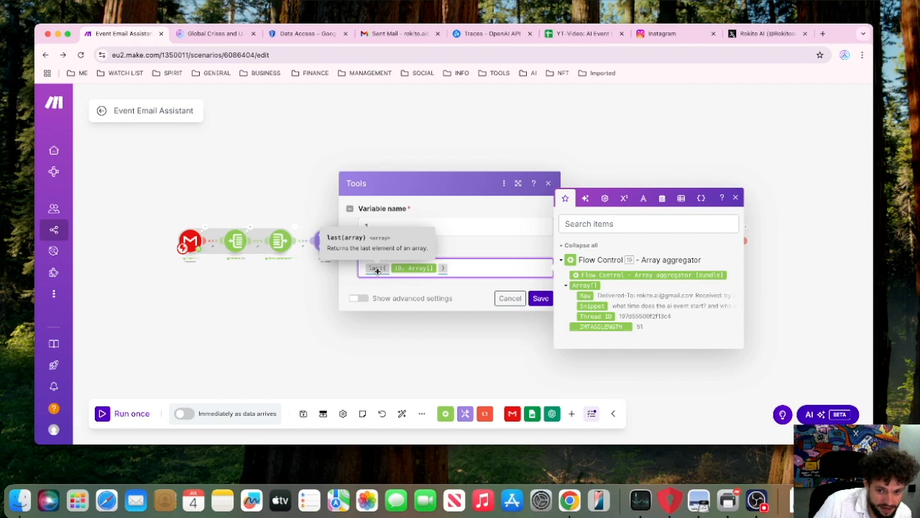
pyautogui.click(441, 353)
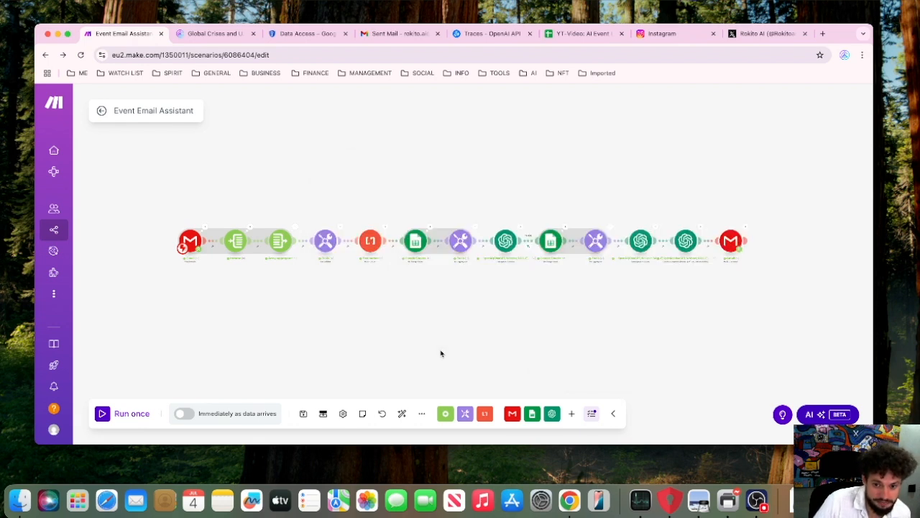
# Examine the Text parser's regular-expression pattern, its matching options and the raw e-mail variable mapped as its text.
pyautogui.moveTo(322, 205); pyautogui.dragTo(312, 195)
pyautogui.moveTo(374, 199); pyautogui.dragTo(324, 204)
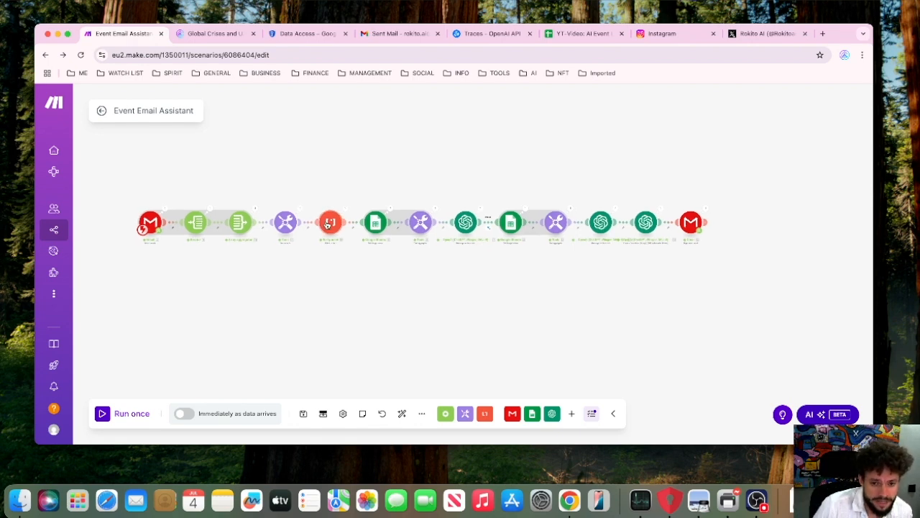
pyautogui.click(330, 222)
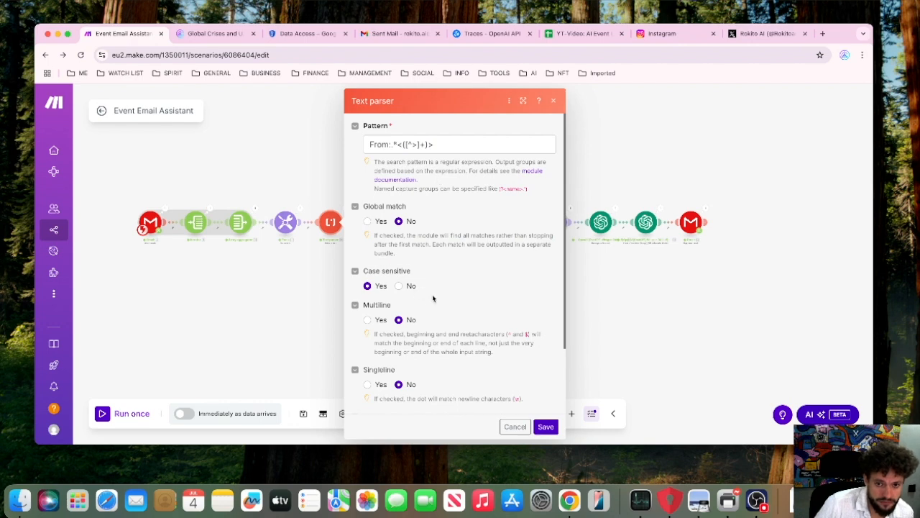
pyautogui.scroll(-1, 432, 294)
pyautogui.moveTo(452, 136); pyautogui.dragTo(331, 149)
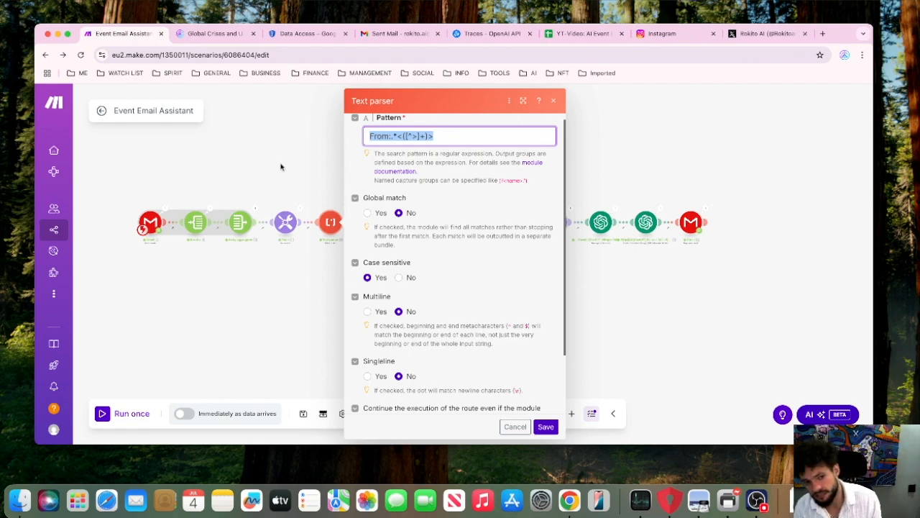
pyautogui.scroll(-2, 443, 281)
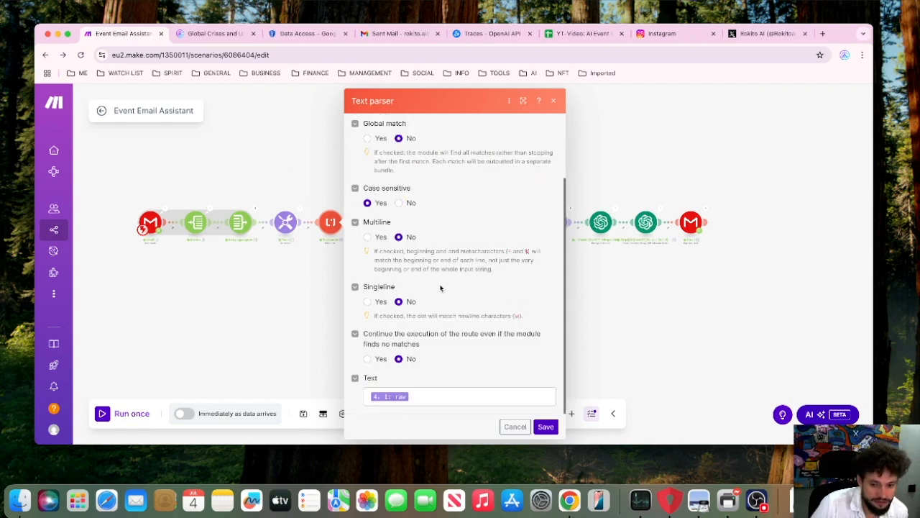
pyautogui.click(428, 393)
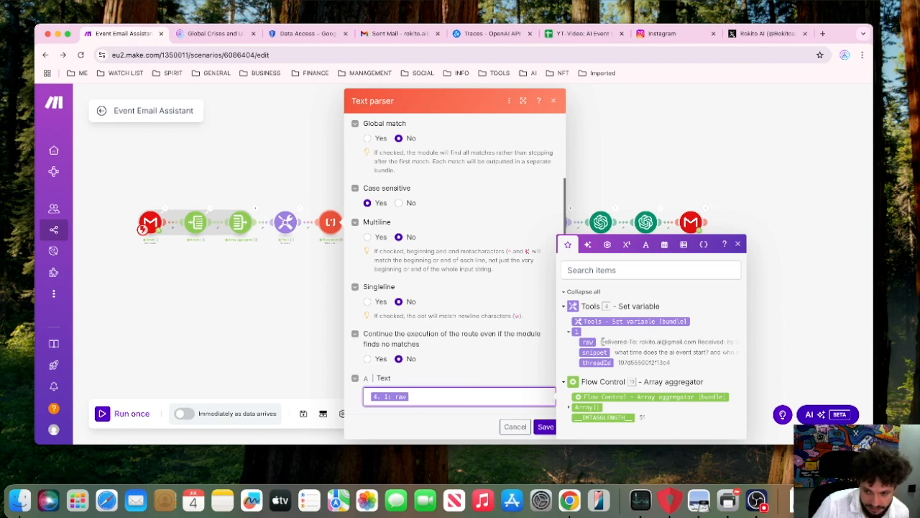
pyautogui.click(202, 185)
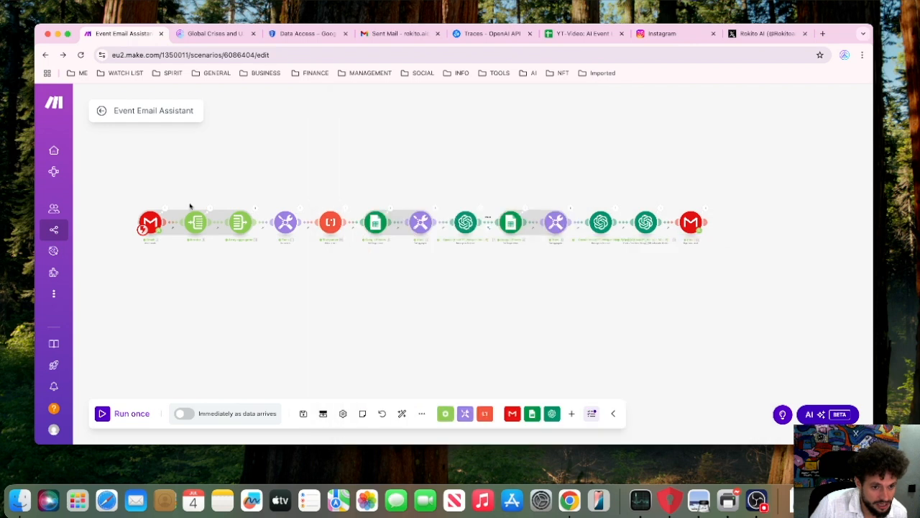
# Open the Gmail trigger's run output and expand the last message collection to read its snippet and details.
pyautogui.click(164, 209)
pyautogui.click(239, 213)
pyautogui.scroll(-8, 235, 237)
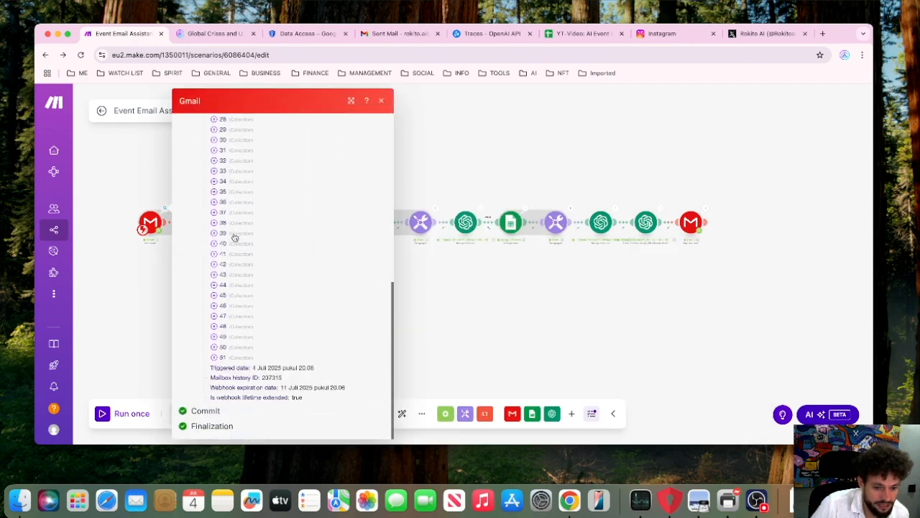
pyautogui.click(245, 359)
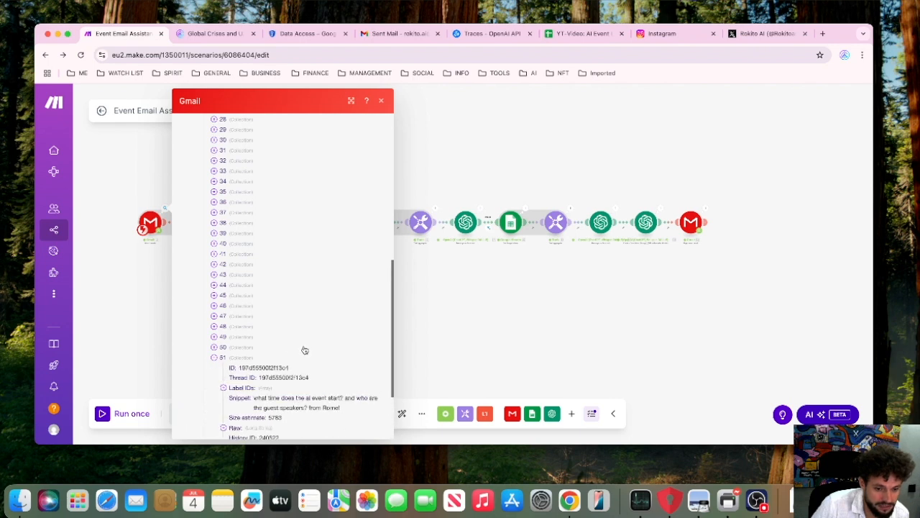
pyautogui.scroll(-2, 270, 343)
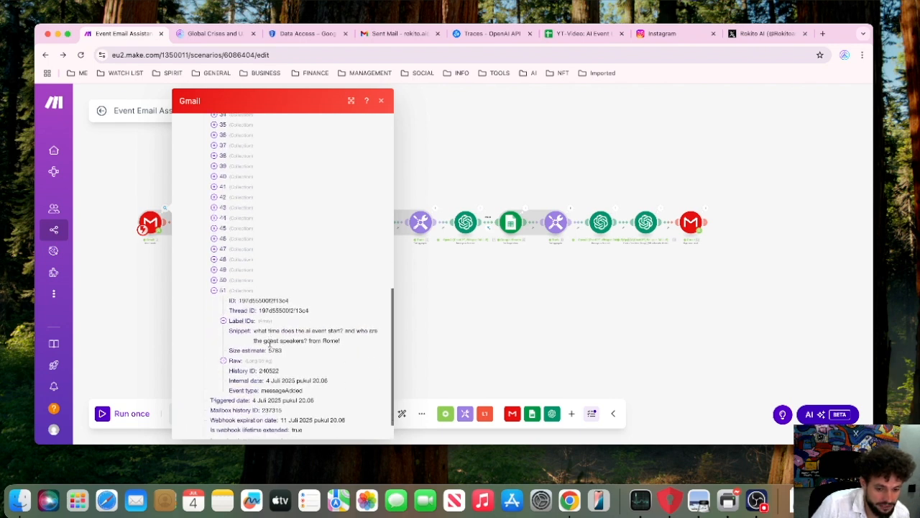
pyautogui.scroll(-2, 269, 343)
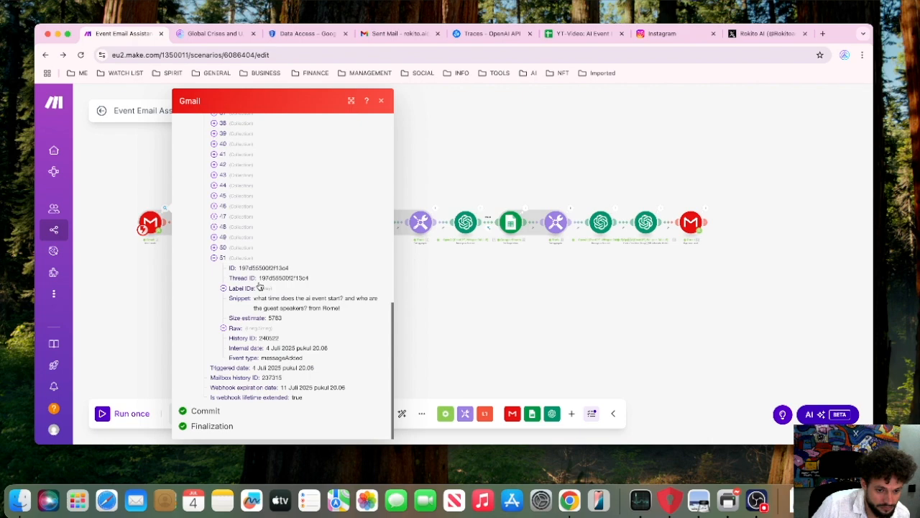
# Expand the raw content of the last message, find the sender's address on the Return-Path line, and close the output.
pyautogui.click(235, 329)
pyautogui.scroll(-5, 305, 346)
pyautogui.scroll(-1, 305, 345)
pyautogui.scroll(3, 238, 244)
pyautogui.moveTo(232, 224); pyautogui.dragTo(363, 437)
pyautogui.click(294, 260)
pyautogui.moveTo(270, 240); pyautogui.dragTo(340, 246)
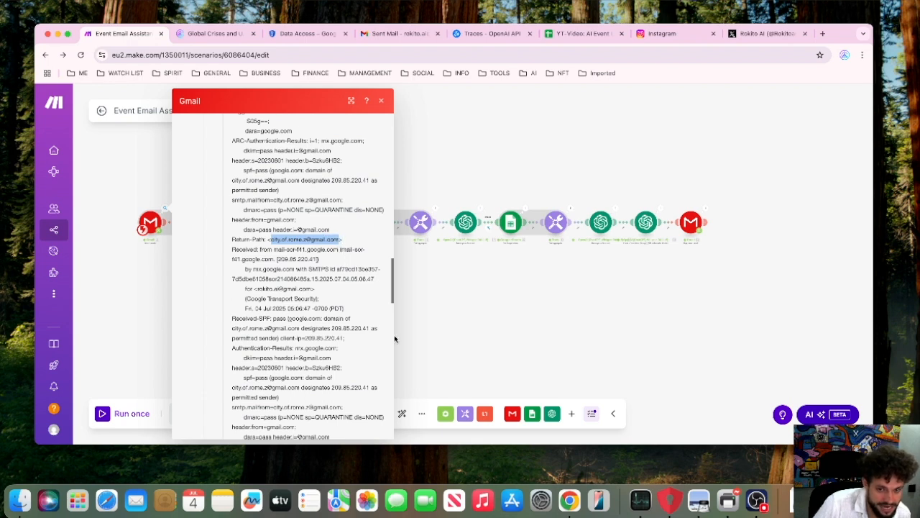
pyautogui.click(490, 310)
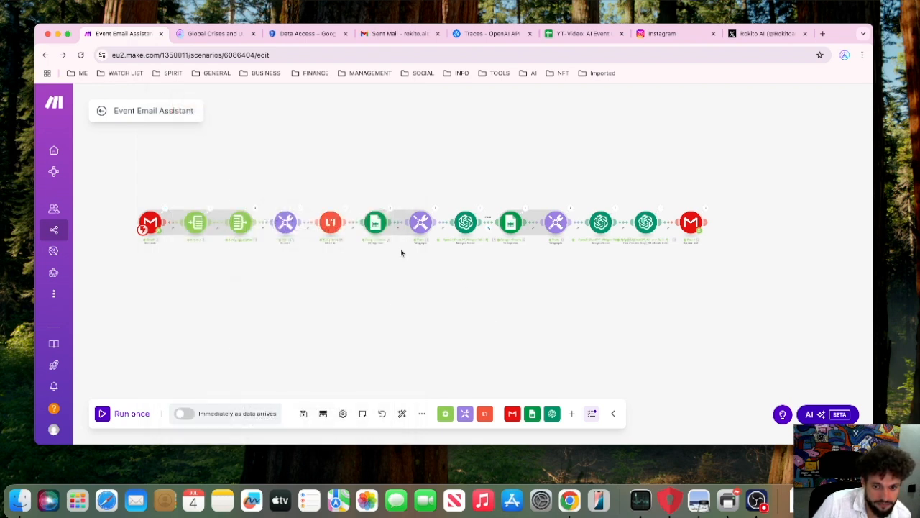
# Look through the Text parser's run output containing the raw e-mail headers, and close it.
pyautogui.click(343, 218)
pyautogui.moveTo(400, 250); pyautogui.dragTo(505, 254)
pyautogui.click(419, 216)
pyautogui.scroll(-10, 429, 227)
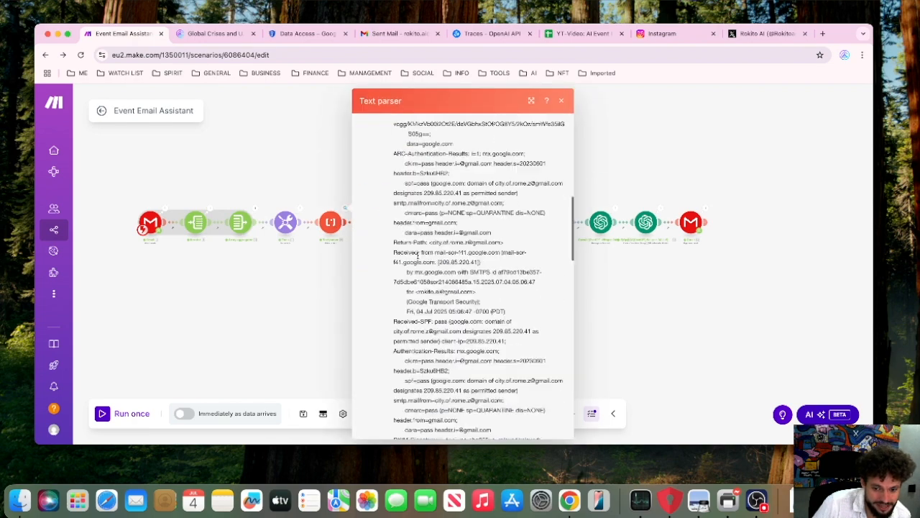
pyautogui.click(633, 361)
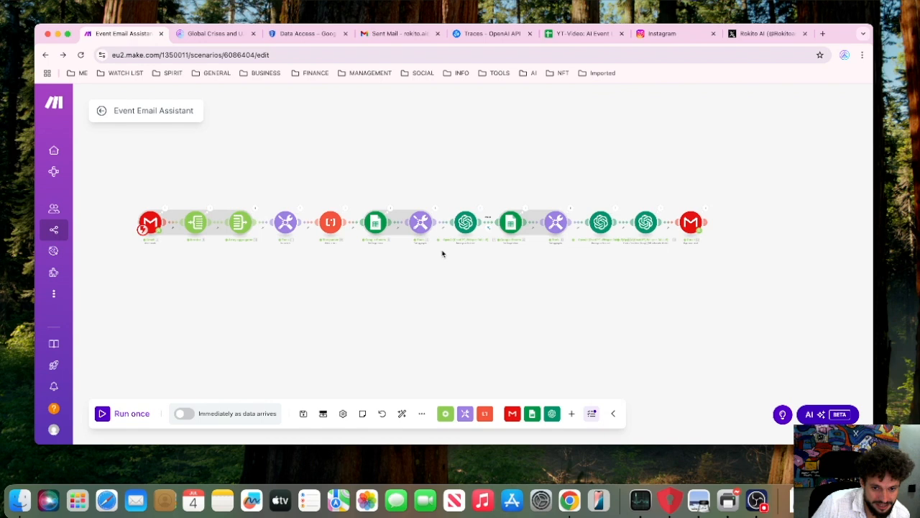
# Review the first Google Sheets module's connection, spreadsheet, sheet name and range settings.
pyautogui.moveTo(352, 166); pyautogui.dragTo(256, 209)
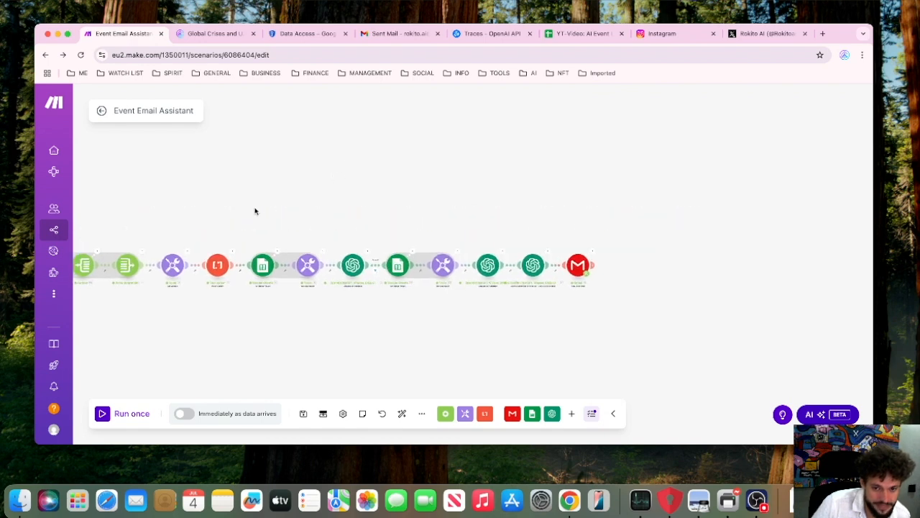
pyautogui.click(267, 270)
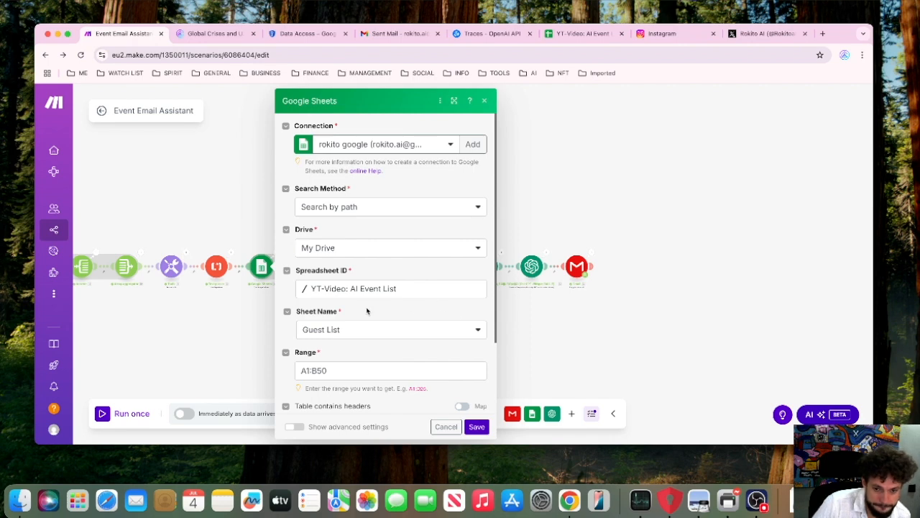
pyautogui.scroll(-2, 365, 310)
pyautogui.scroll(2, 365, 311)
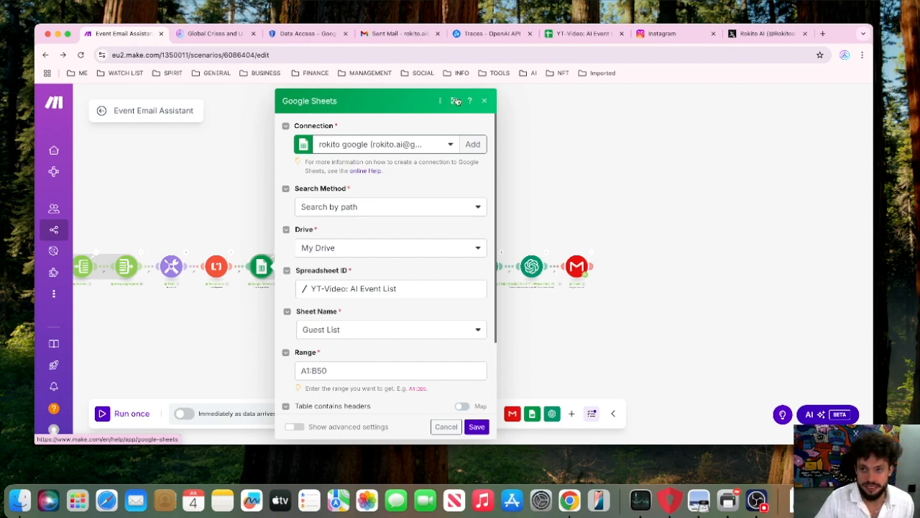
# Switch to the YT-Video: AI Event List spreadsheet and look through the names and e-mails on the Guest List sheet.
pyautogui.click(563, 36)
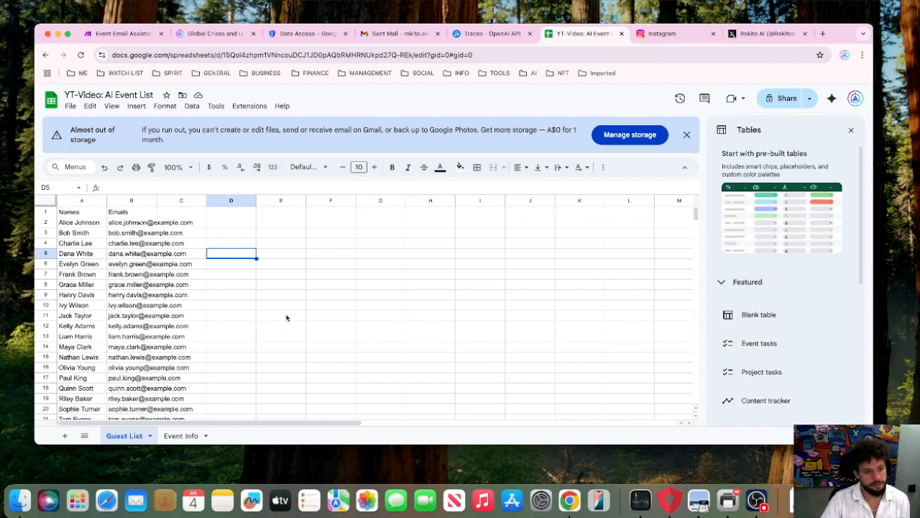
pyautogui.scroll(-2, 260, 311)
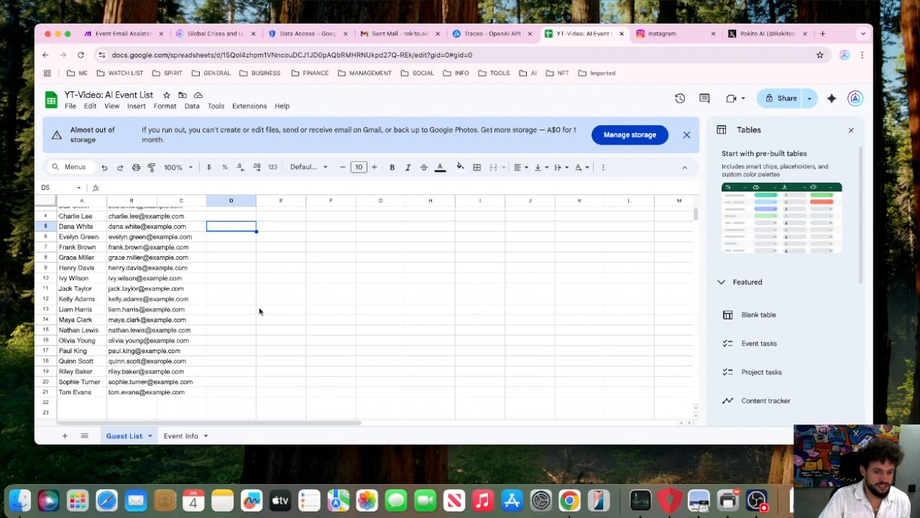
pyautogui.scroll(2, 259, 311)
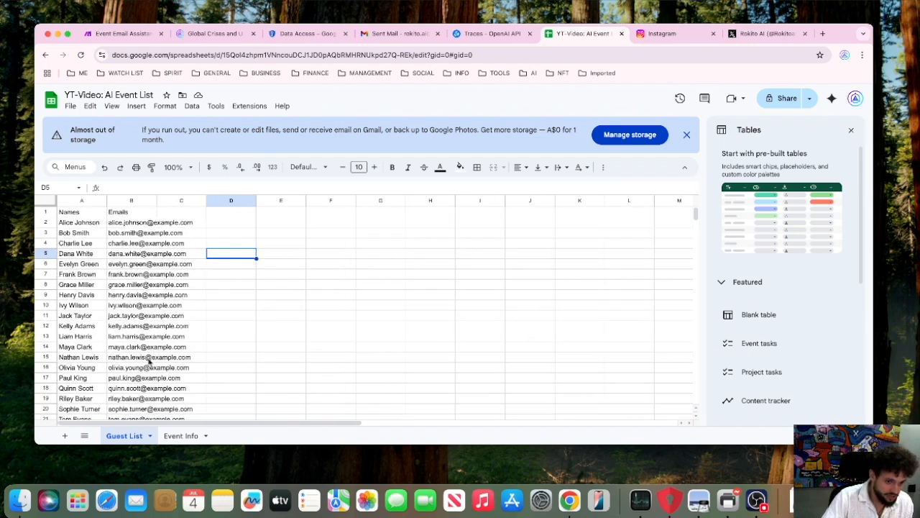
pyautogui.scroll(-5, 147, 361)
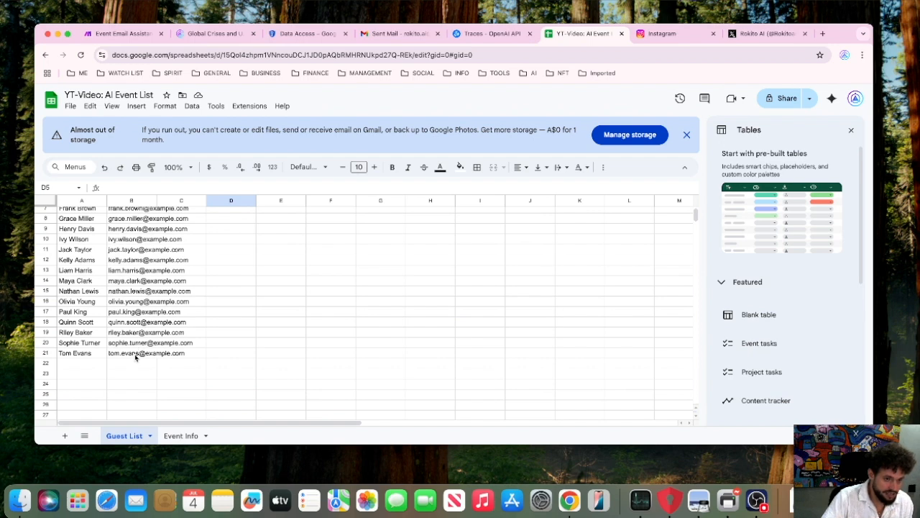
pyautogui.scroll(6, 134, 354)
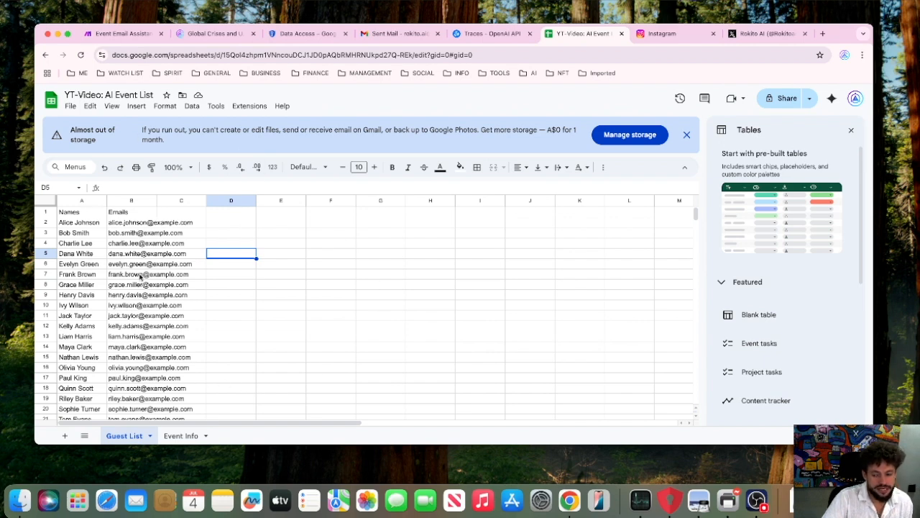
pyautogui.scroll(-2, 141, 277)
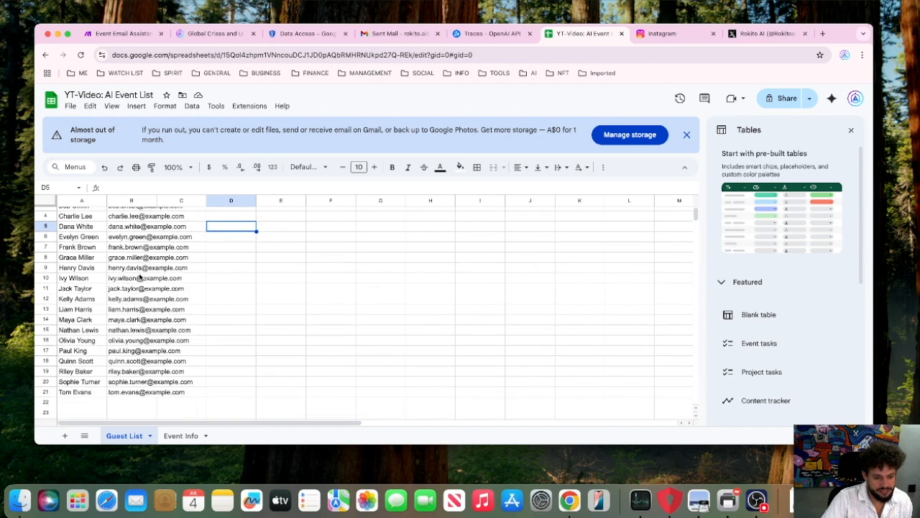
# Open the Event Info sheet and look through the event's date, time, location, agenda, speakers and ticket details.
pyautogui.click(180, 435)
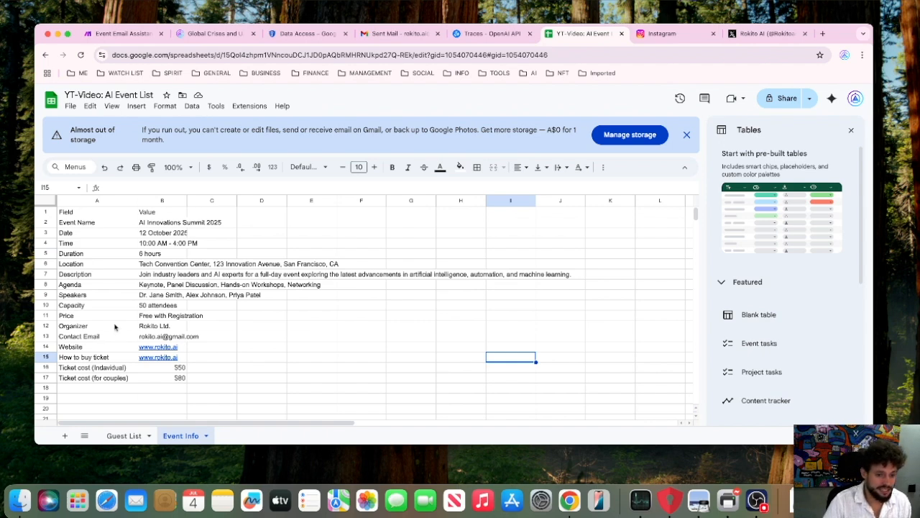
pyautogui.doubleClick(158, 233)
pyautogui.click(245, 247)
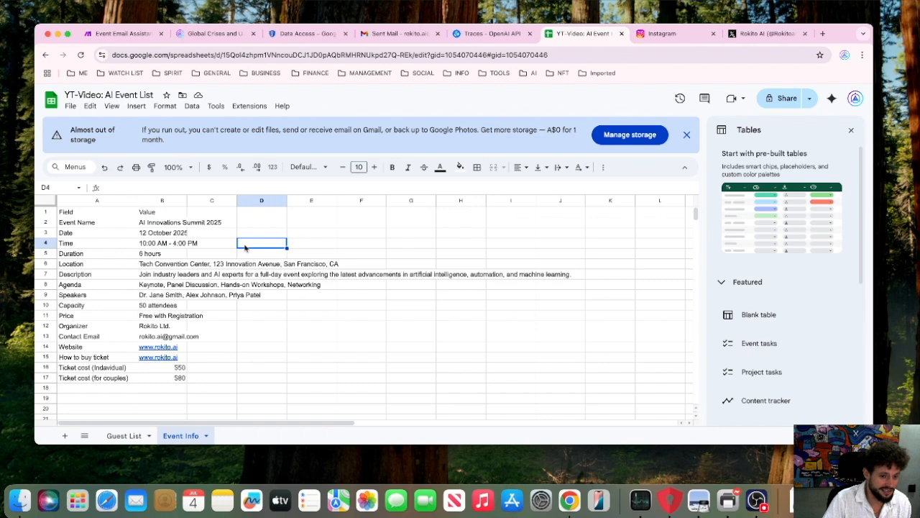
pyautogui.click(224, 285)
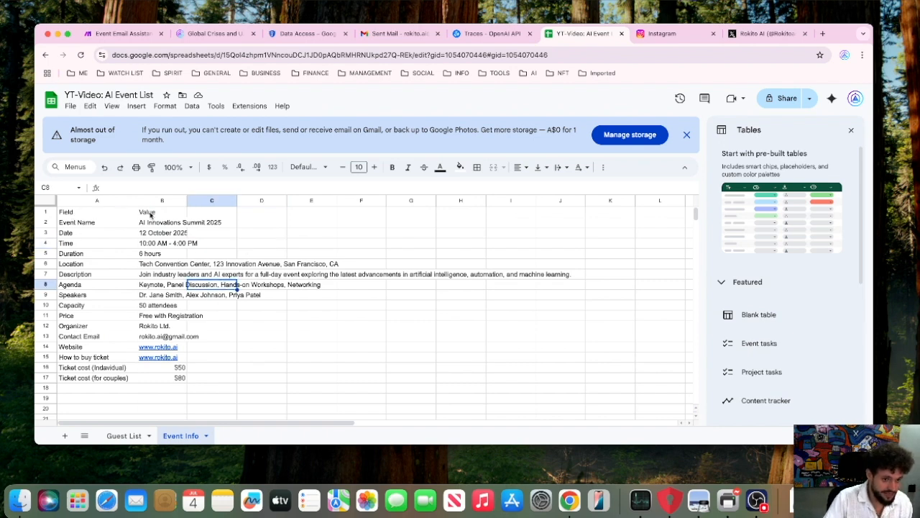
pyautogui.click(297, 334)
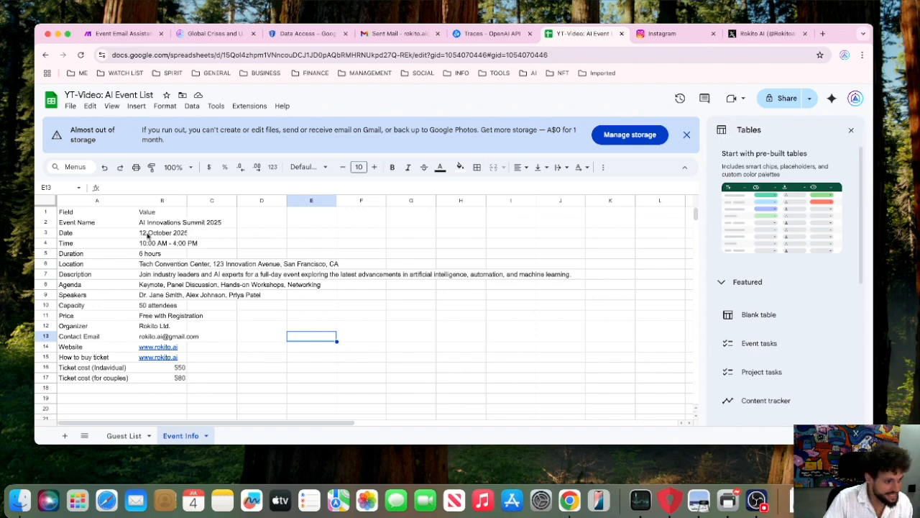
# Switch to the AI Innovations Summit 2025 reply in Gmail and check its speakers and event times against the Event Info sheet.
pyautogui.moveTo(0, 94); pyautogui.dragTo(645, 45)
pyautogui.moveTo(335, 258); pyautogui.dragTo(457, 257)
pyautogui.moveTo(253, 238); pyautogui.dragTo(355, 238)
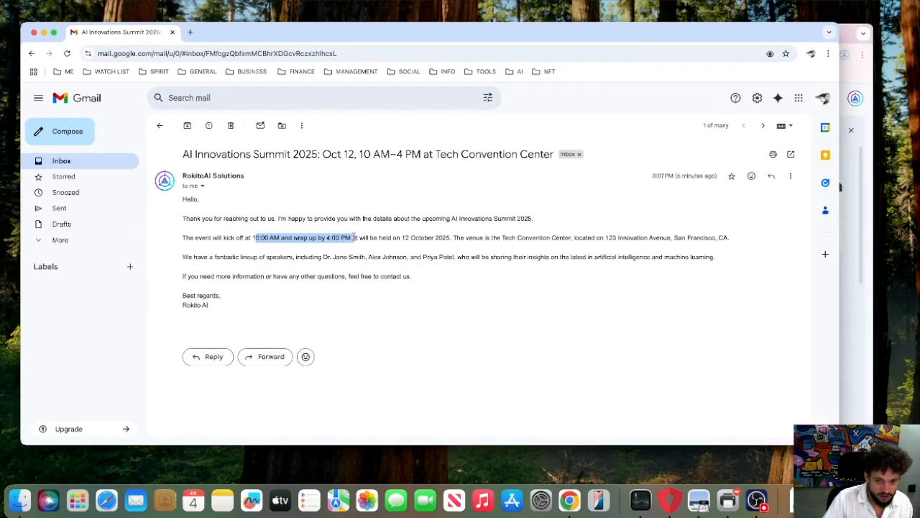
pyautogui.click(375, 247)
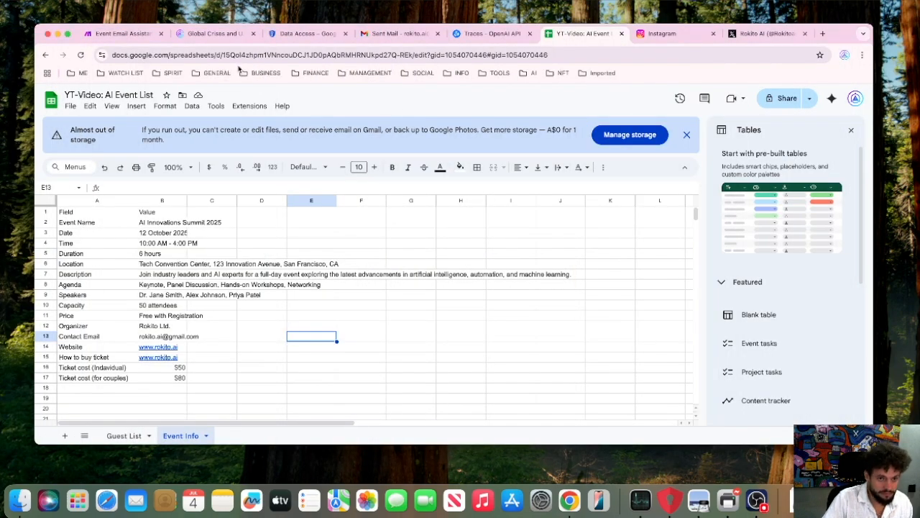
# Go back through the Guest List sheet to the Make scenario, review the Google Sheets module's range and header settings, and save the module.
pyautogui.click(127, 435)
pyautogui.scroll(2, 207, 340)
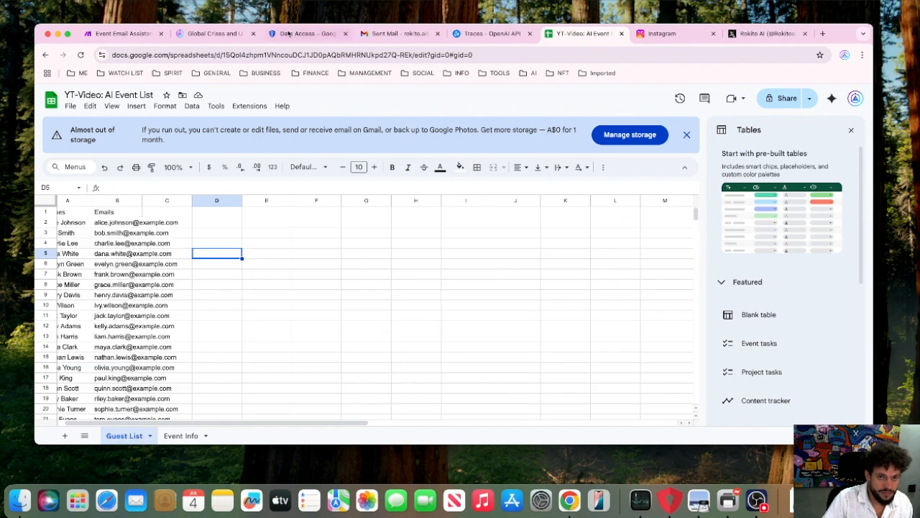
pyautogui.click(122, 34)
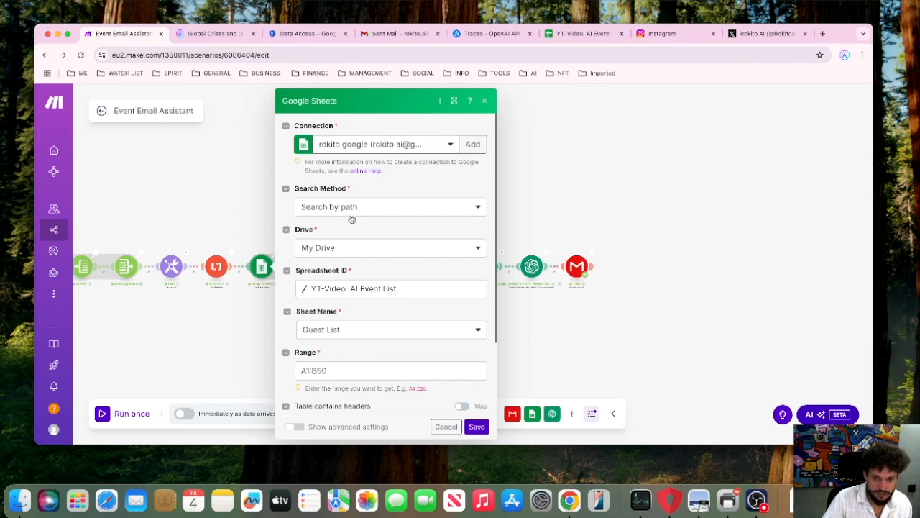
pyautogui.scroll(-2, 330, 256)
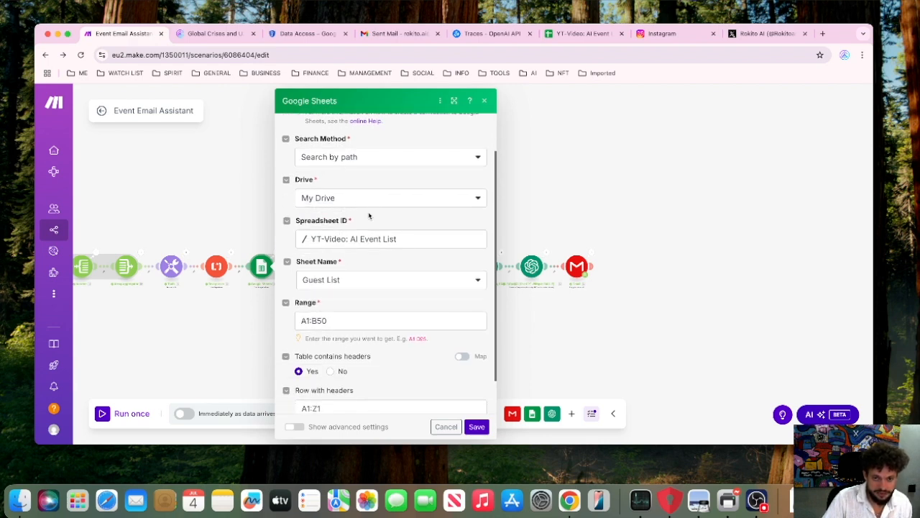
pyautogui.scroll(-1, 347, 288)
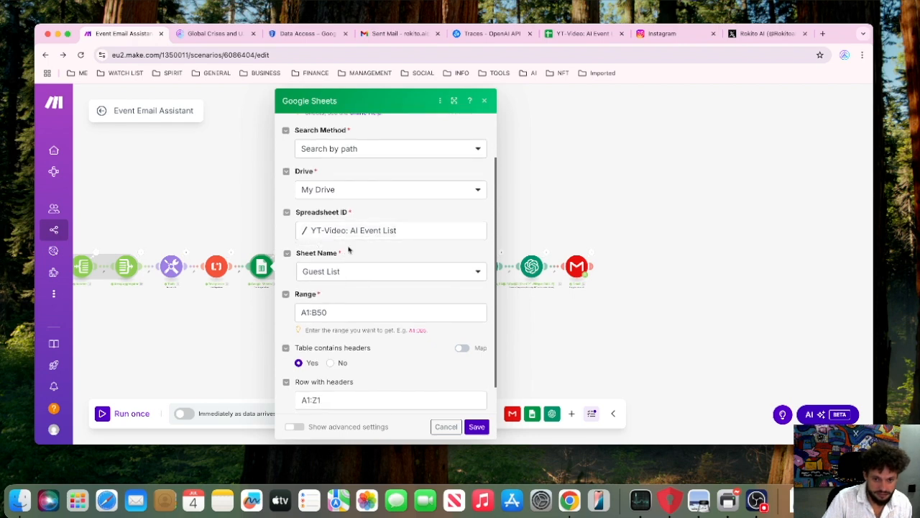
pyautogui.scroll(-3, 351, 290)
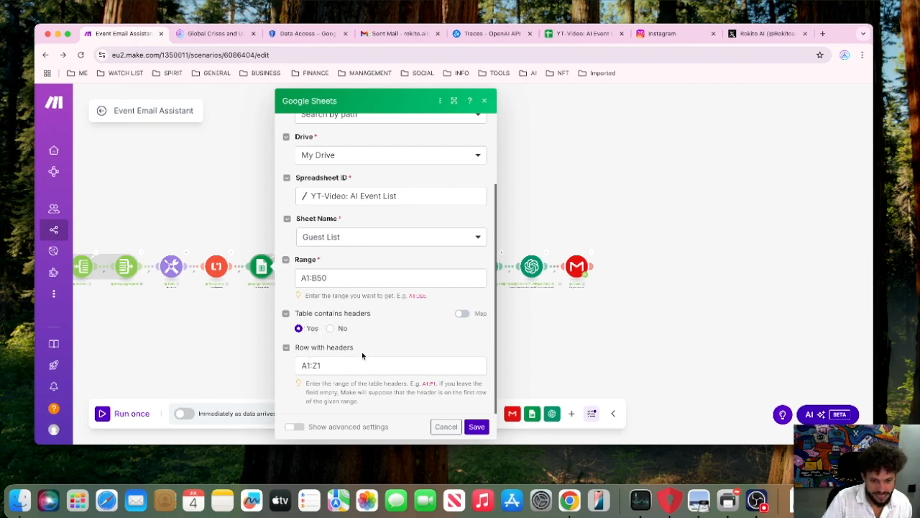
pyautogui.click(476, 427)
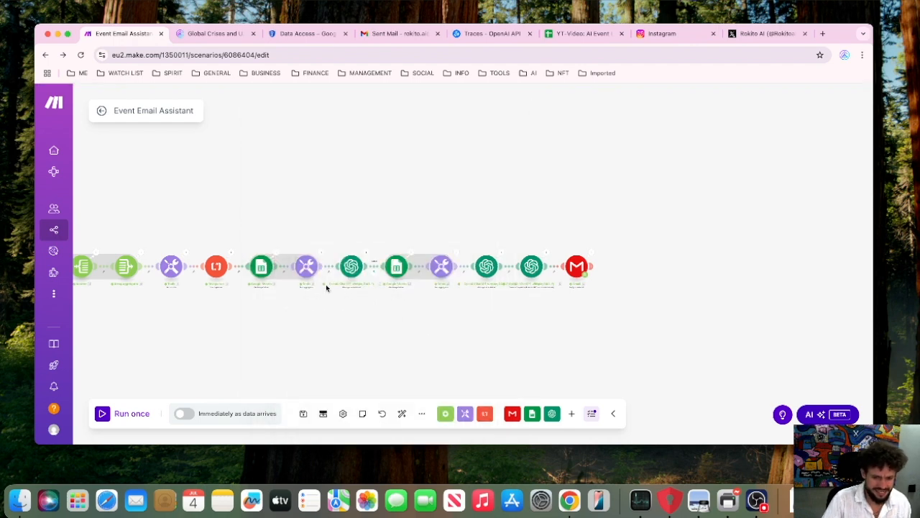
# Review the first text aggregator's settings and compare its Names and Emails mapping with the columns of the Guest List sheet.
pyautogui.click(306, 267)
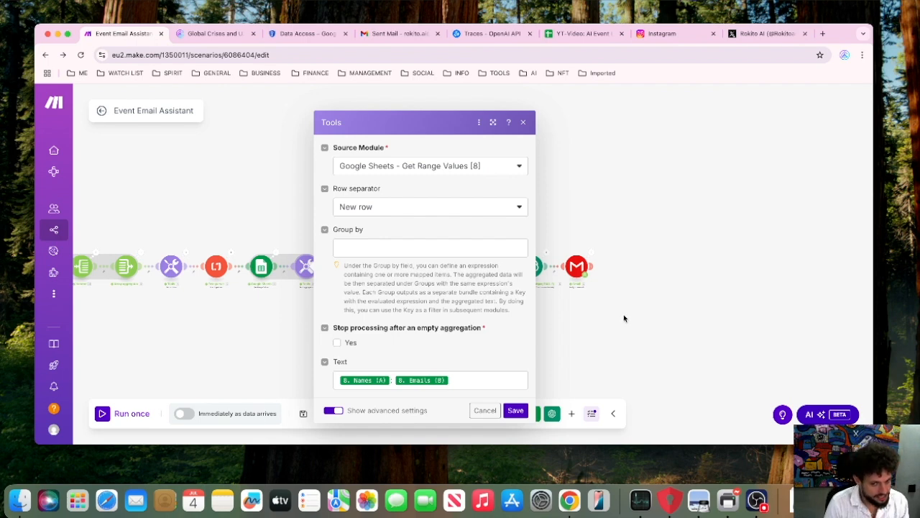
pyautogui.click(662, 185)
pyautogui.click(571, 33)
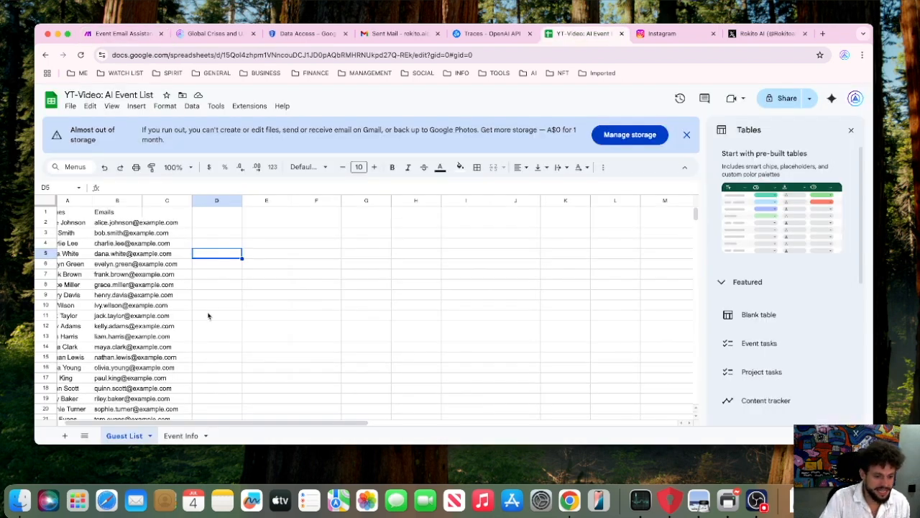
pyautogui.hscroll(-1, 208, 316)
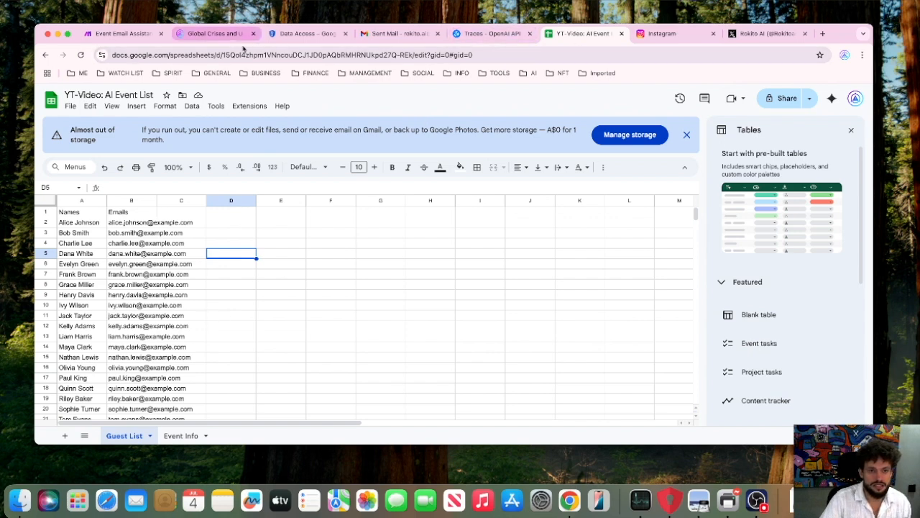
pyautogui.click(109, 32)
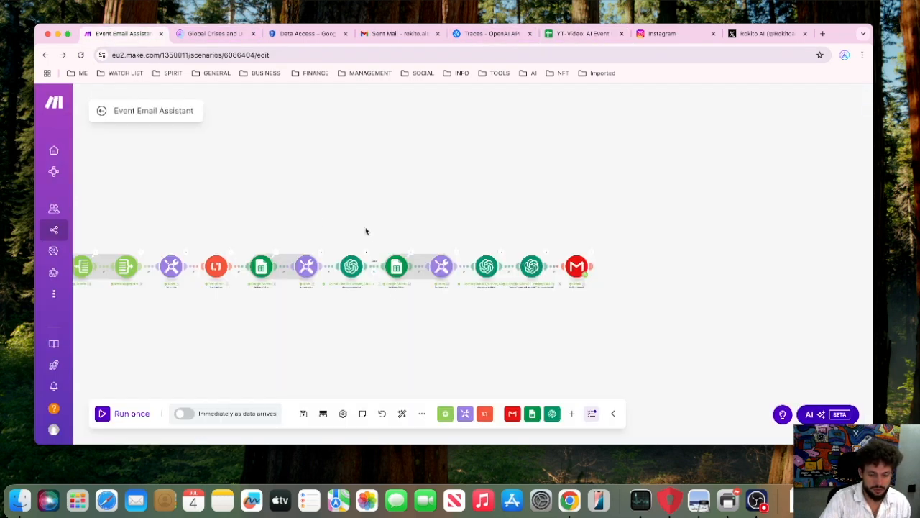
# Examine the first text aggregator's run output, including the combined text of guest names and e-mails, and close it.
pyautogui.click(304, 267)
pyautogui.click(289, 203)
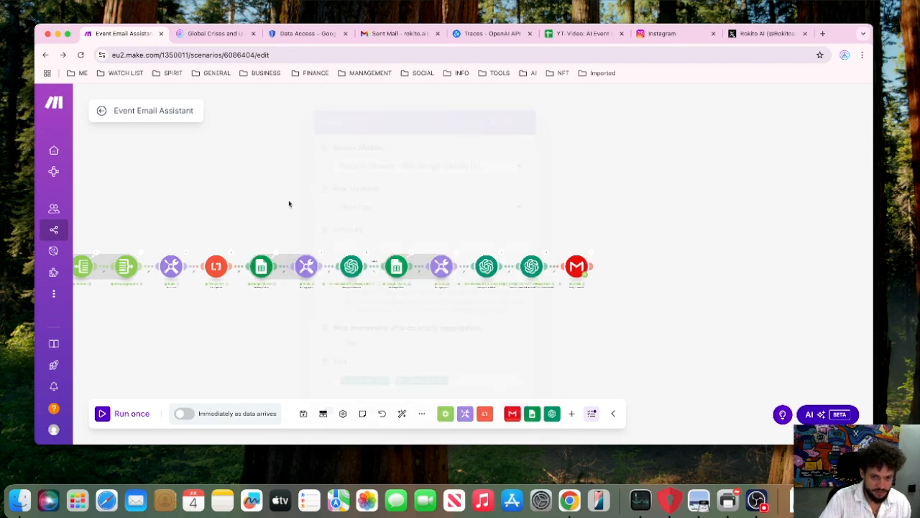
pyautogui.click(321, 257)
pyautogui.scroll(-2, 408, 238)
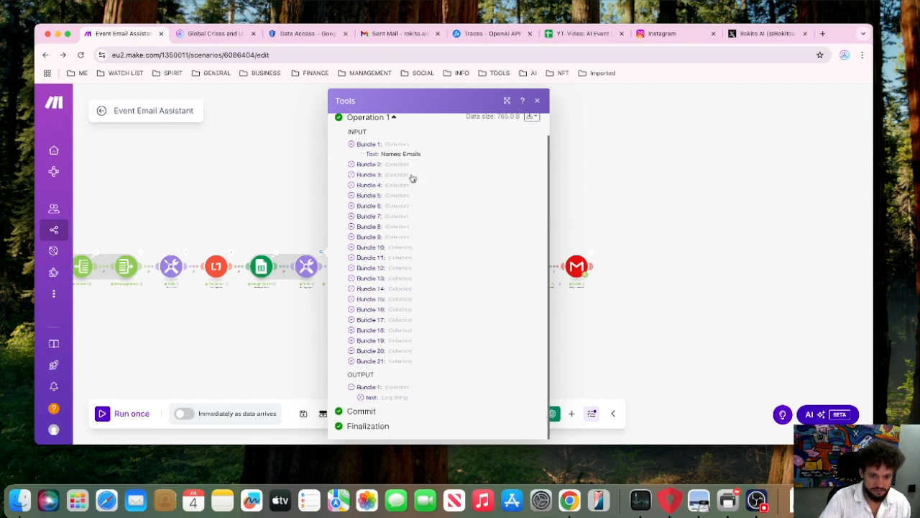
pyautogui.scroll(-10, 395, 400)
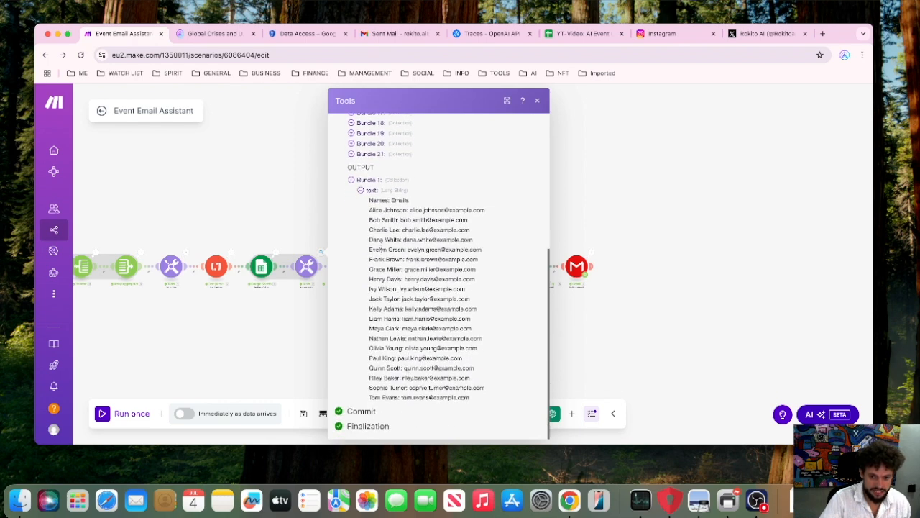
pyautogui.click(675, 259)
# Review the first OpenAI module's connection, YT-Video: Evaluation assistant, role and message mapping of e-mail content, sender's e-mail and guest list.
pyautogui.click(353, 271)
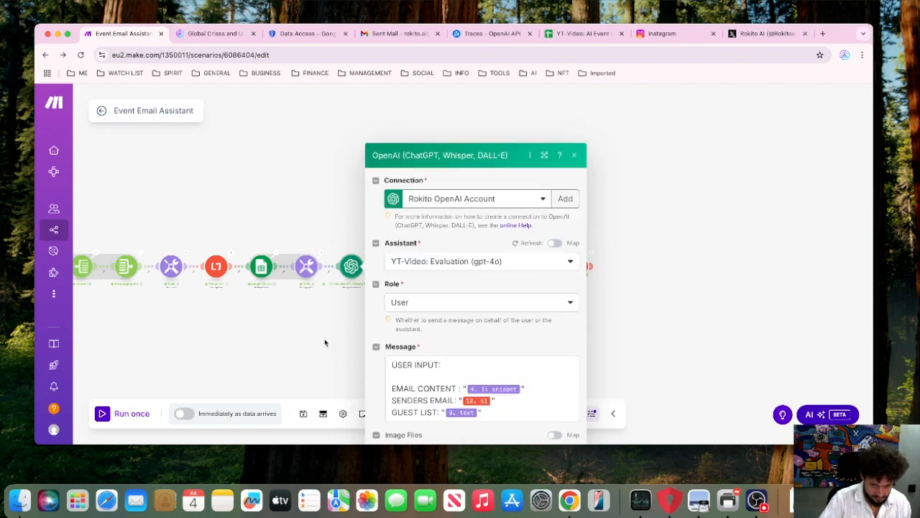
pyautogui.click(324, 340)
pyautogui.click(352, 266)
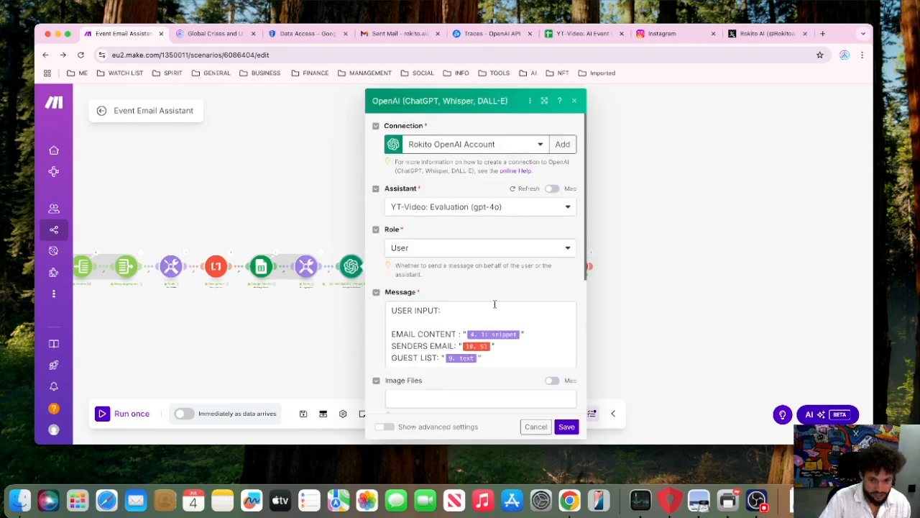
pyautogui.scroll(-2, 493, 304)
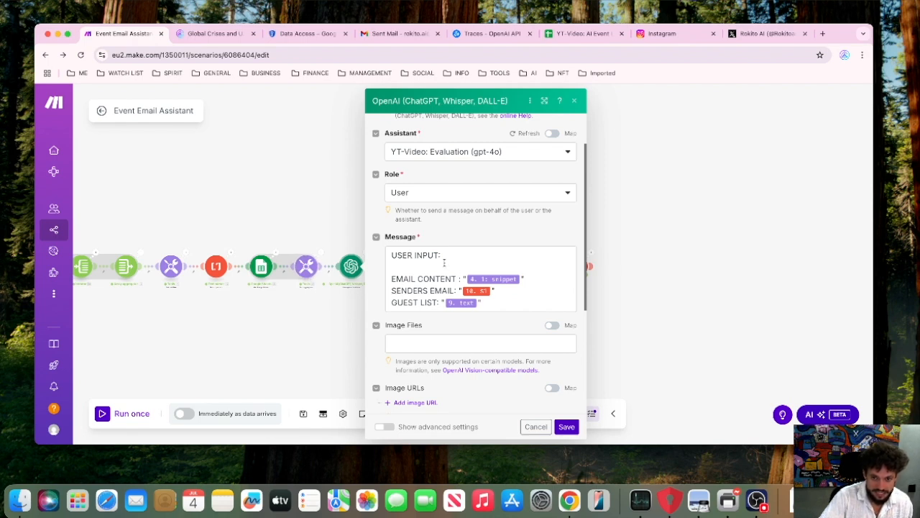
# Switch to the OpenAI platform, open the YT-Video: Evaluation assistant and expand its system instructions.
pyautogui.click(501, 39)
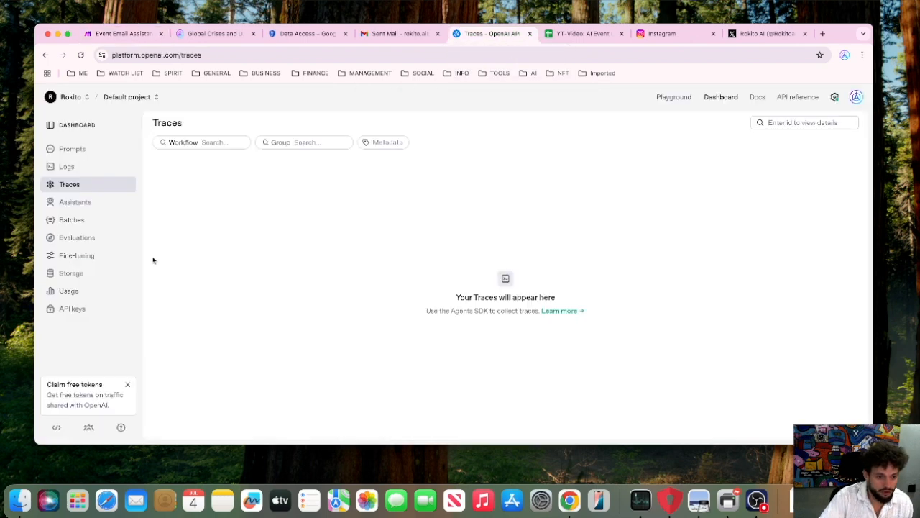
pyautogui.click(99, 203)
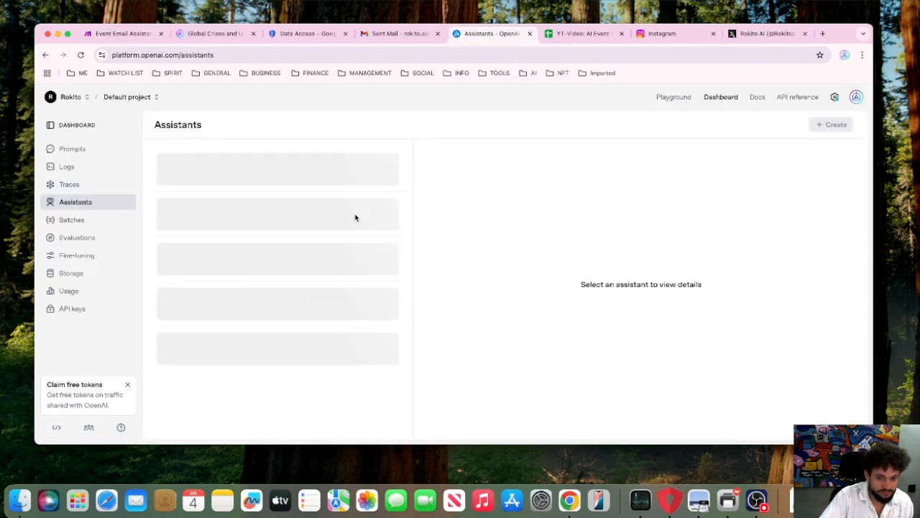
pyautogui.click(302, 225)
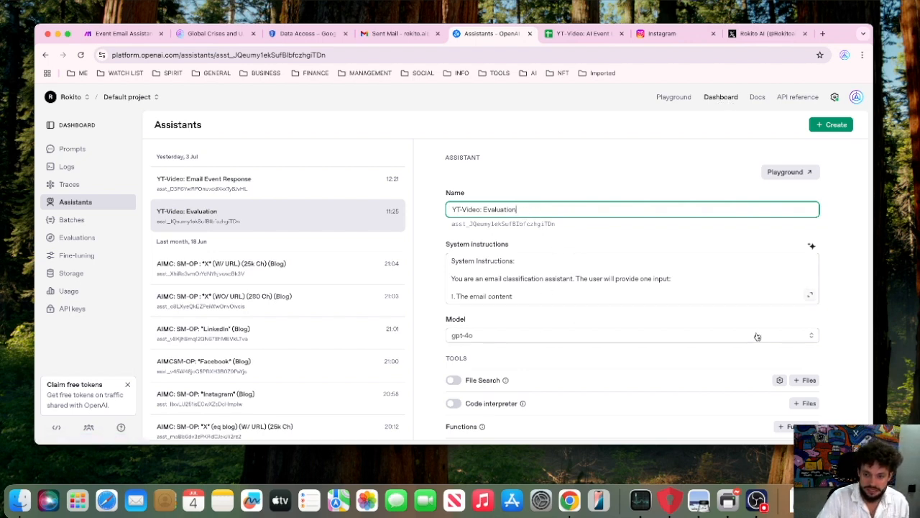
pyautogui.click(809, 297)
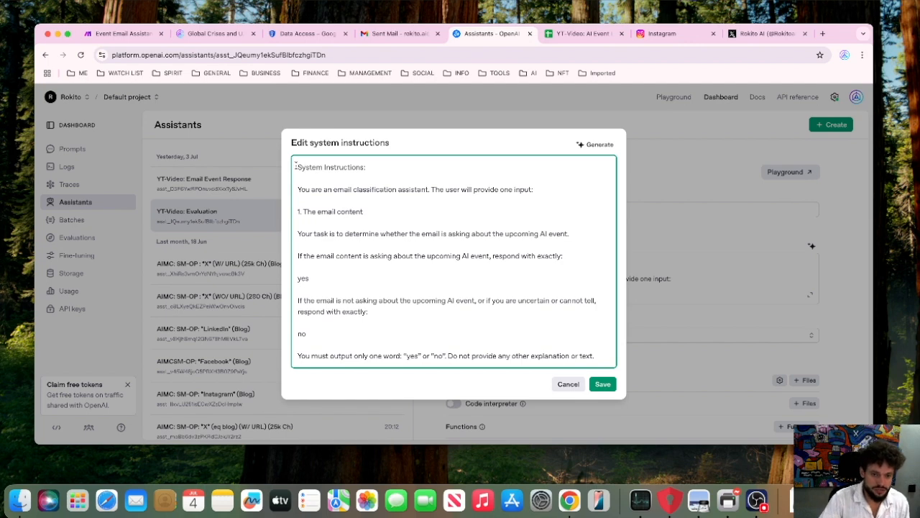
# Read through the assistant's system instructions, highlighting the yes and no responses, and close them without saving.
pyautogui.moveTo(297, 166); pyautogui.dragTo(623, 383)
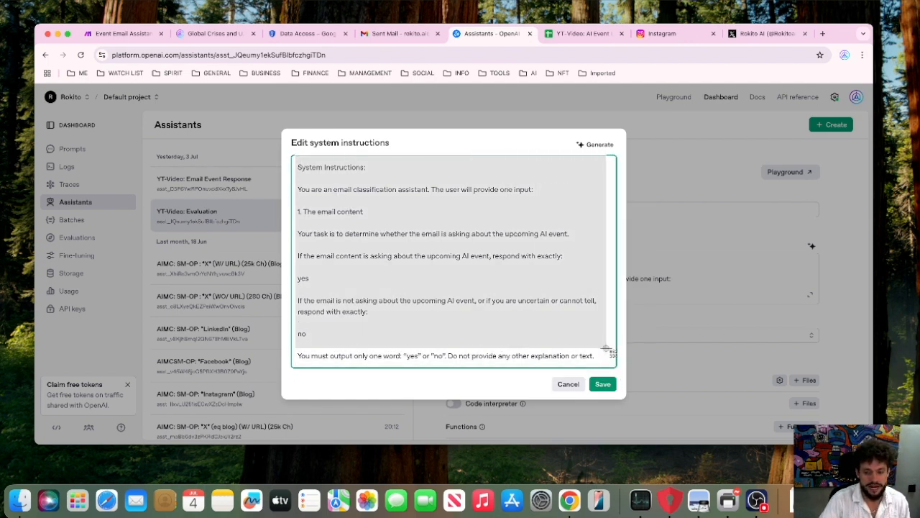
pyautogui.click(608, 351)
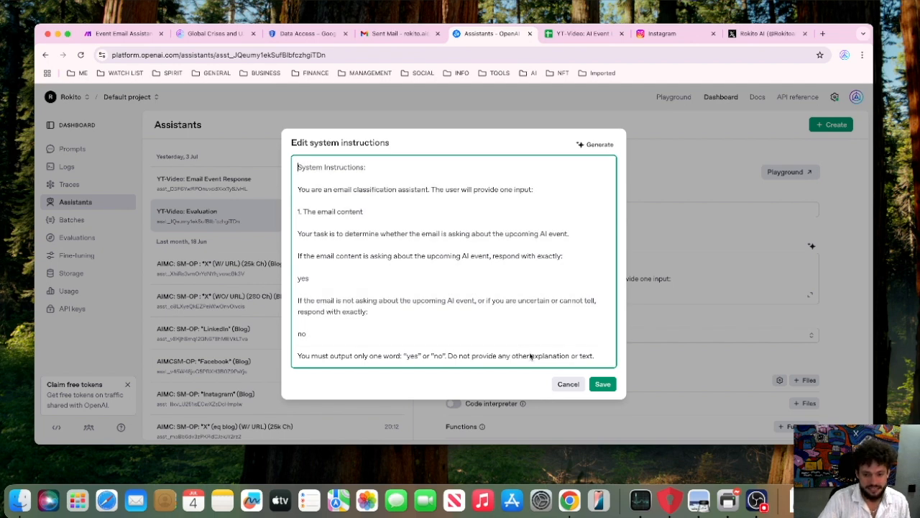
pyautogui.click(426, 311)
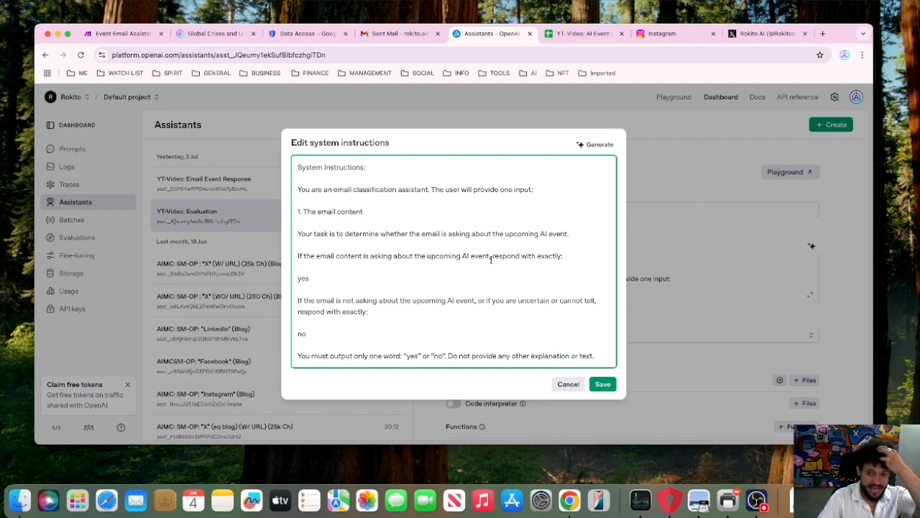
pyautogui.moveTo(310, 279); pyautogui.dragTo(296, 279)
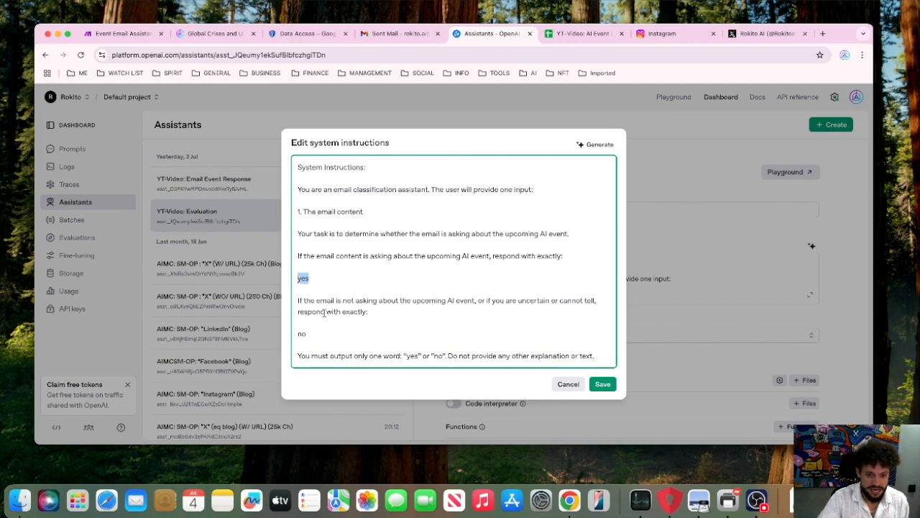
pyautogui.moveTo(334, 337); pyautogui.dragTo(285, 339)
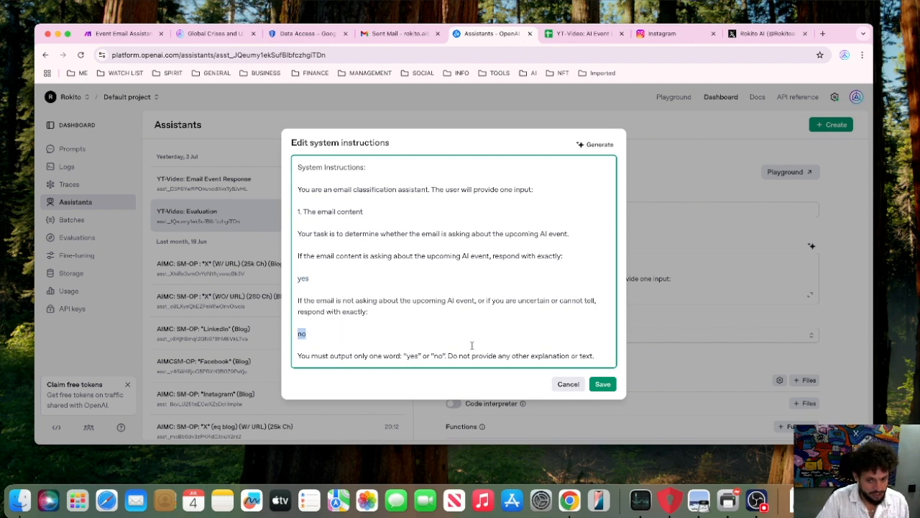
pyautogui.click(328, 336)
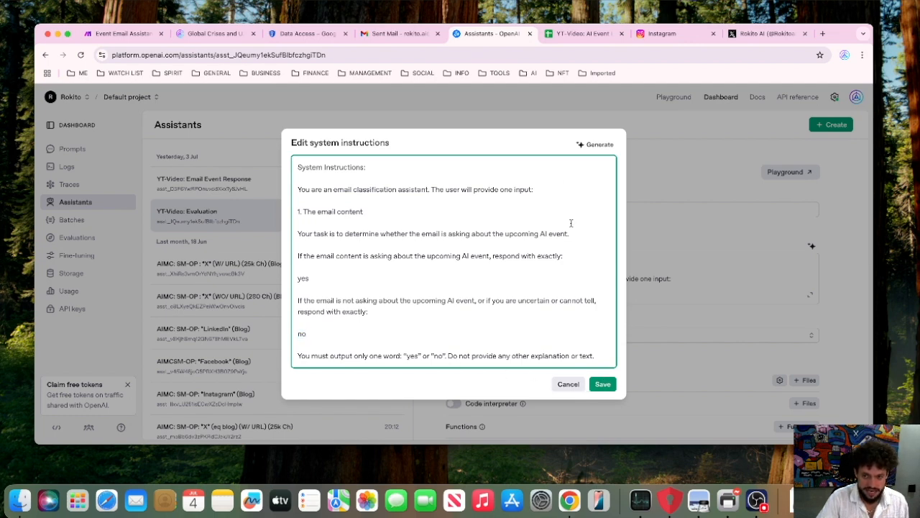
pyautogui.click(568, 384)
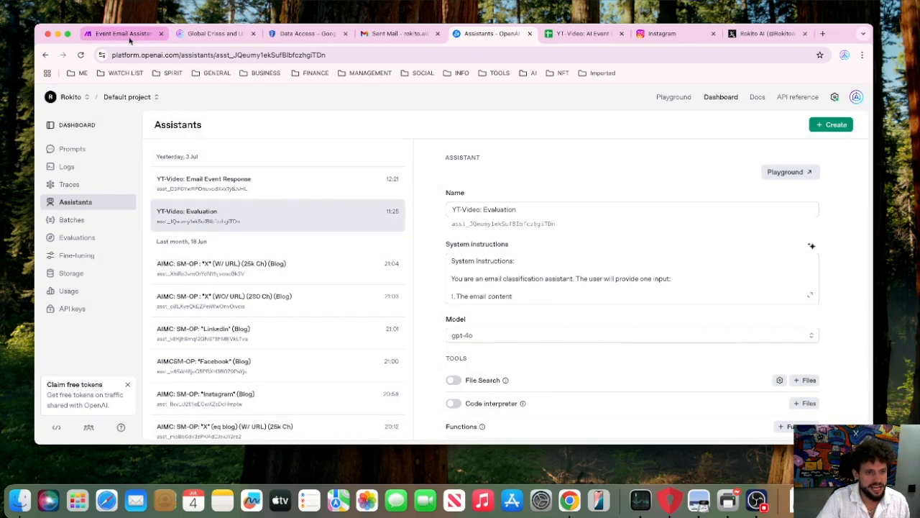
# Return to the Make scenario, close the first OpenAI module's settings and open its run output to check the result.
pyautogui.click(129, 37)
pyautogui.click(668, 299)
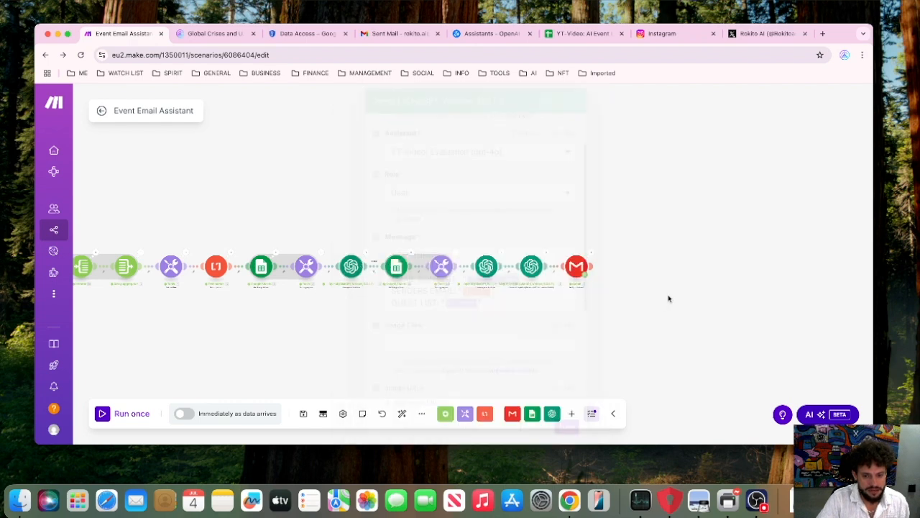
pyautogui.click(366, 256)
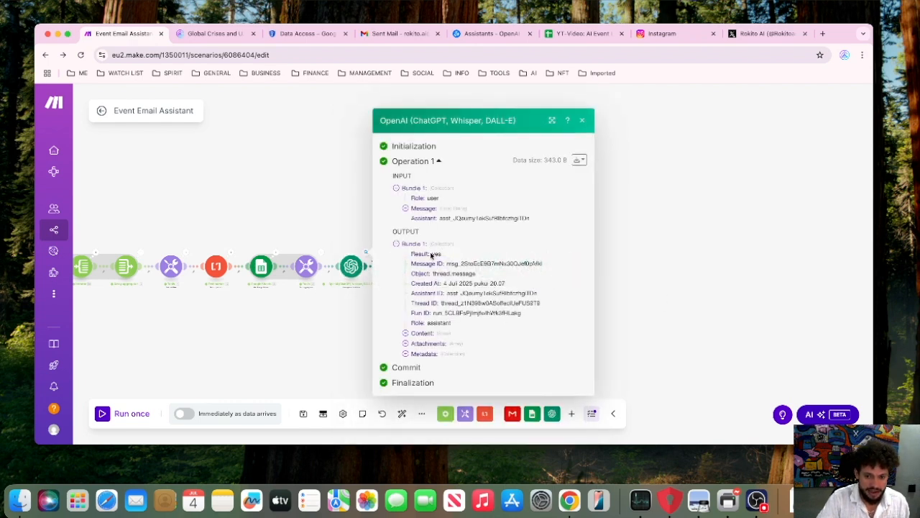
# Close the first OpenAI module's run output and inspect how the filter following that module evaluated its bundle.
pyautogui.click(662, 238)
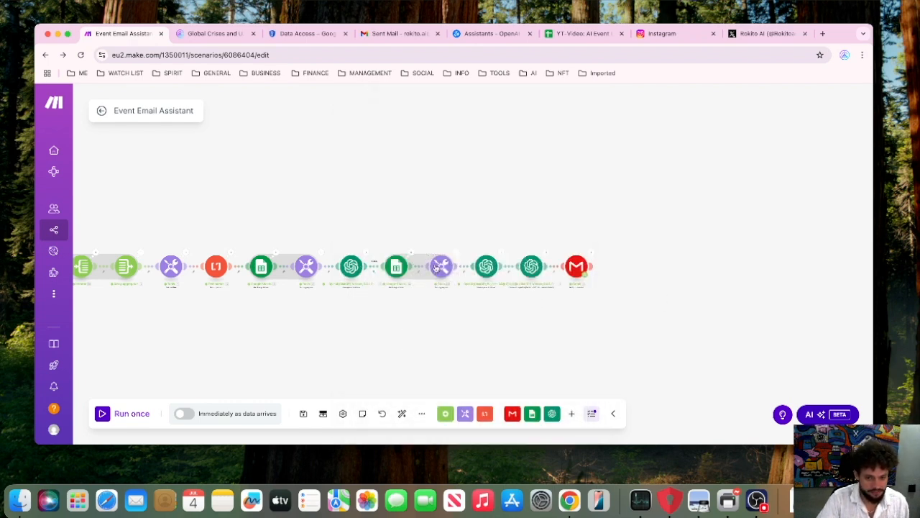
pyautogui.click(373, 272)
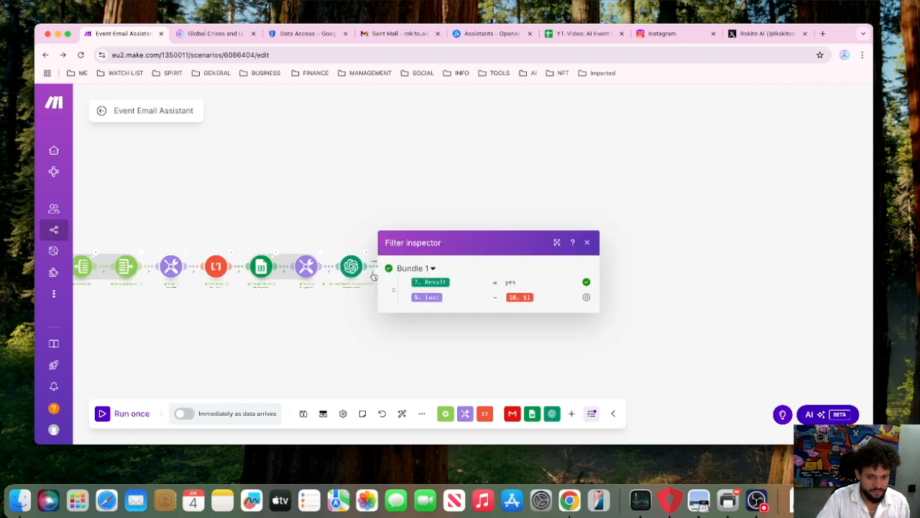
pyautogui.click(371, 221)
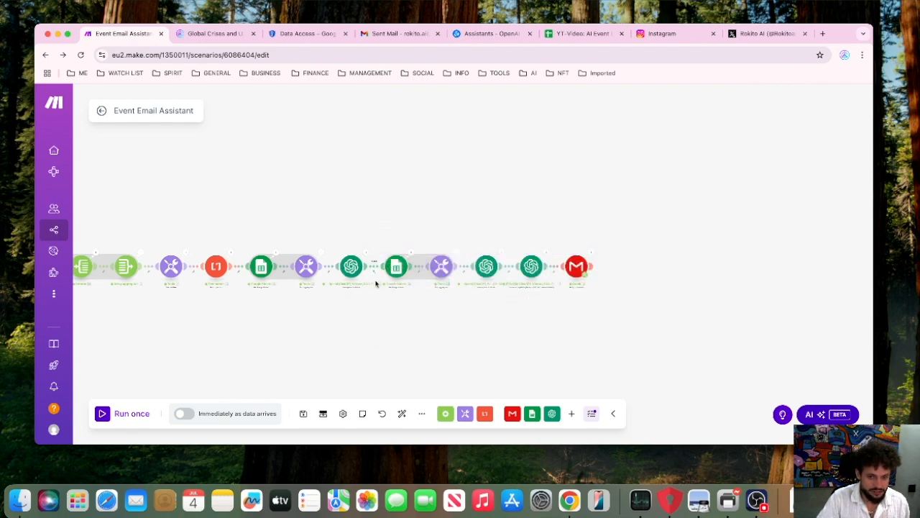
# Open the blank filter setup on the link before the first OpenAI module and close it without saving.
pyautogui.scroll(5, 376, 284)
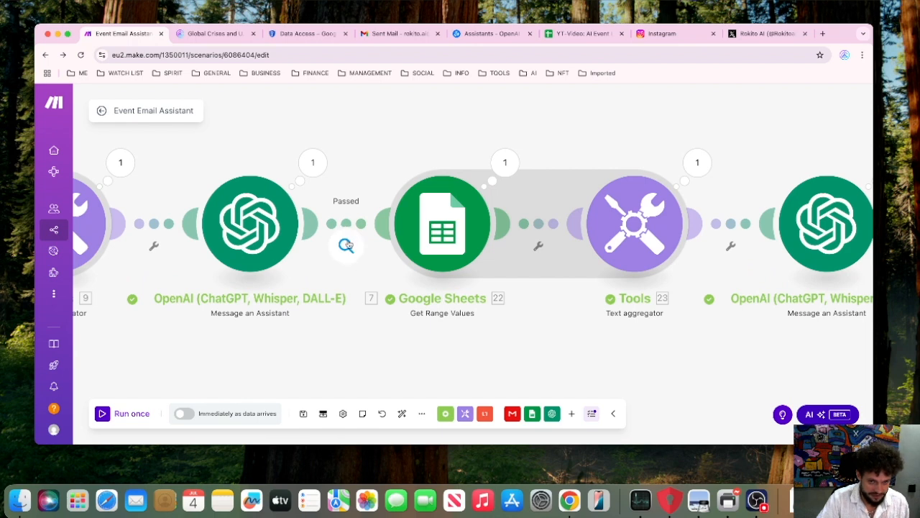
pyautogui.click(153, 246)
pyautogui.click(162, 255)
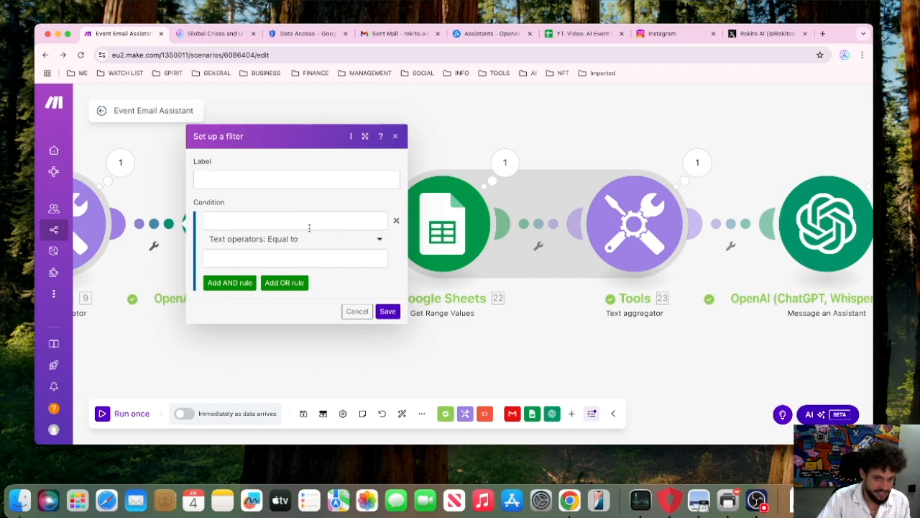
pyautogui.click(462, 128)
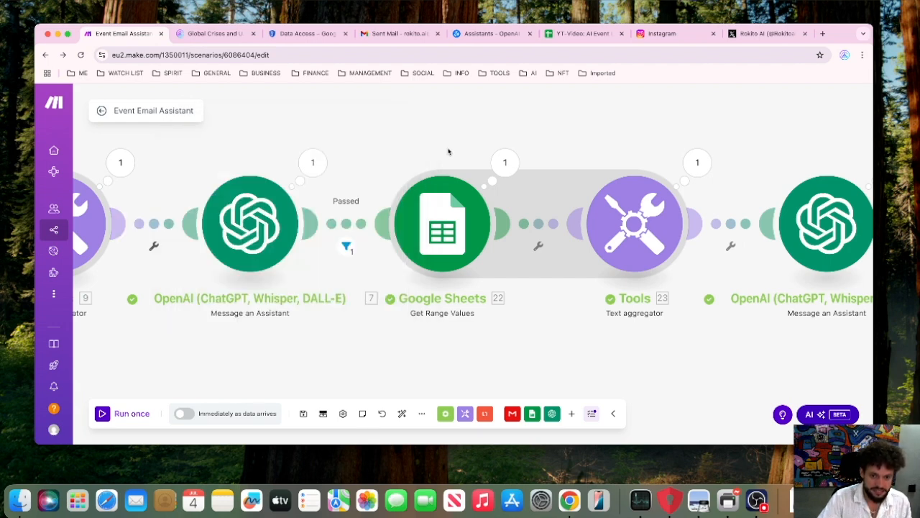
# Review the Passed filter's two OR conditions, including the mapped guest-list text and sender's e-mail, and close it without saving.
pyautogui.click(346, 251)
pyautogui.click(358, 184)
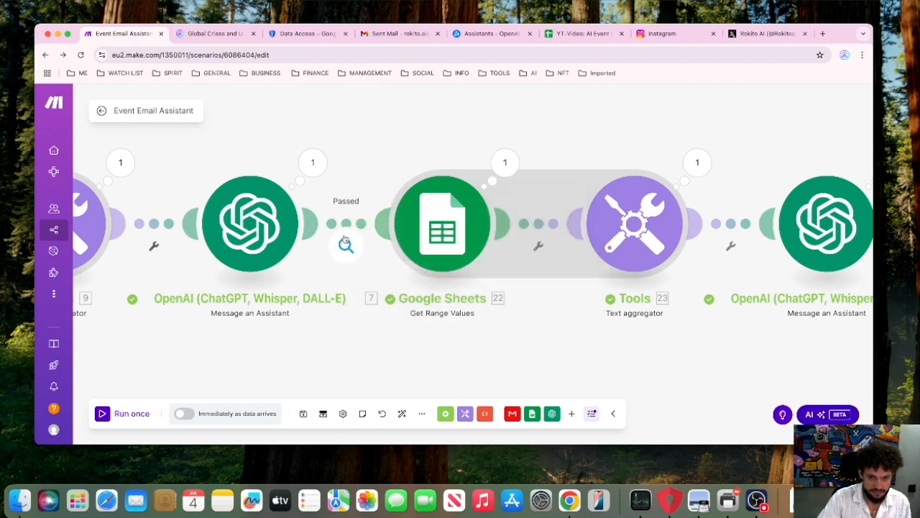
pyautogui.click(346, 245)
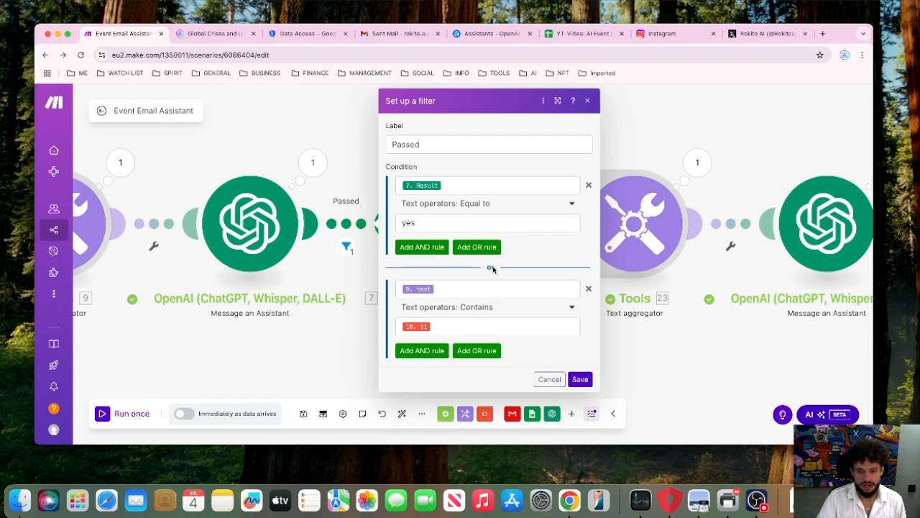
pyautogui.click(441, 290)
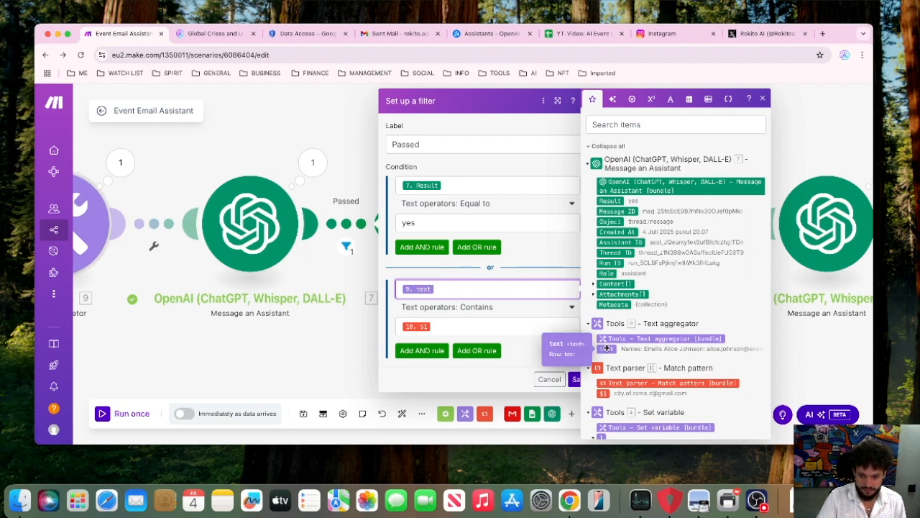
pyautogui.click(496, 325)
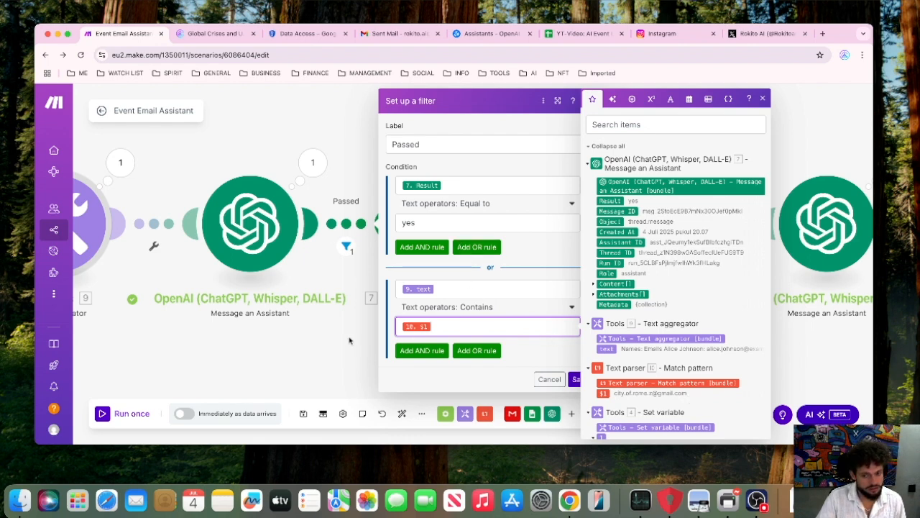
pyautogui.click(351, 134)
# Open the second Google Sheets module's settings and review its spreadsheet, Event Info sheet, range and header options.
pyautogui.scroll(-3, 396, 162)
pyautogui.scroll(-5, 396, 163)
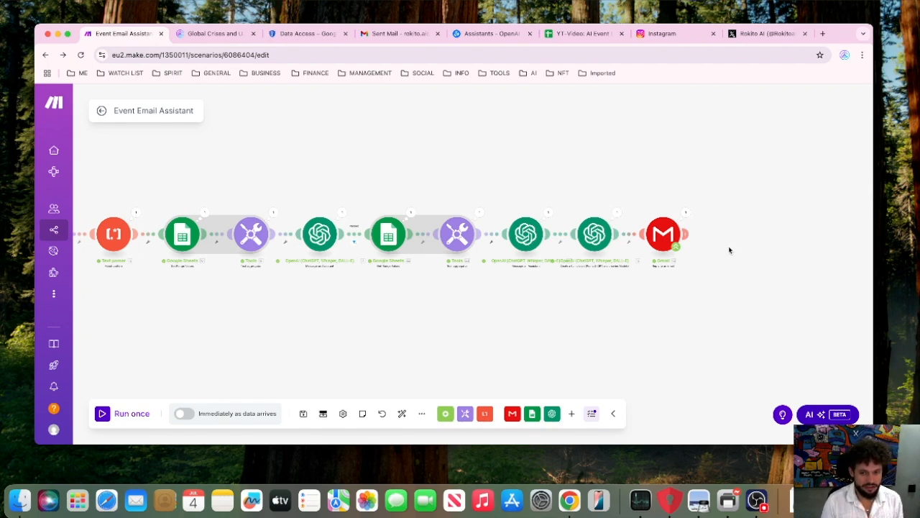
pyautogui.moveTo(403, 158); pyautogui.dragTo(366, 164)
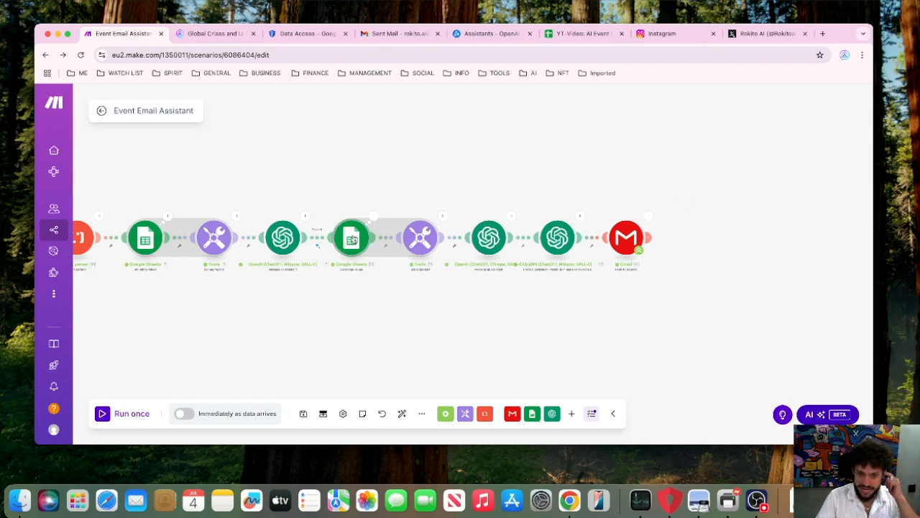
pyautogui.click(353, 239)
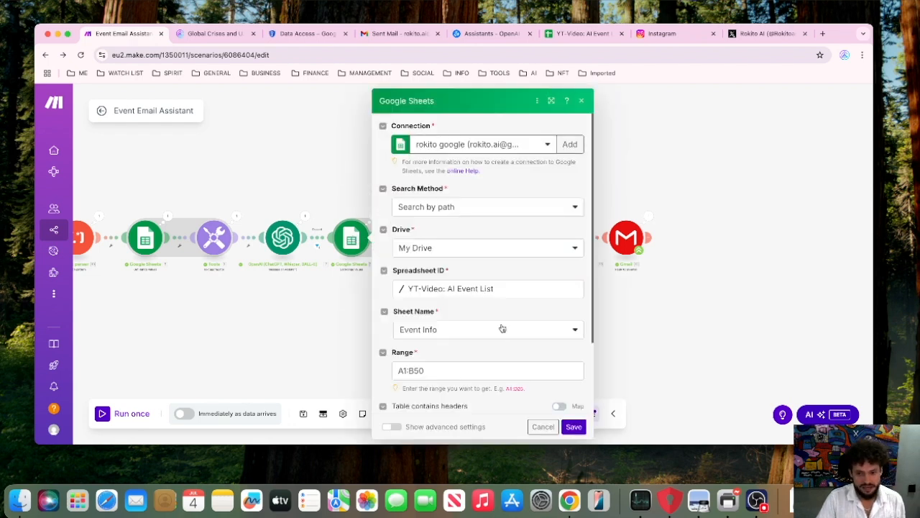
pyautogui.scroll(-2, 503, 329)
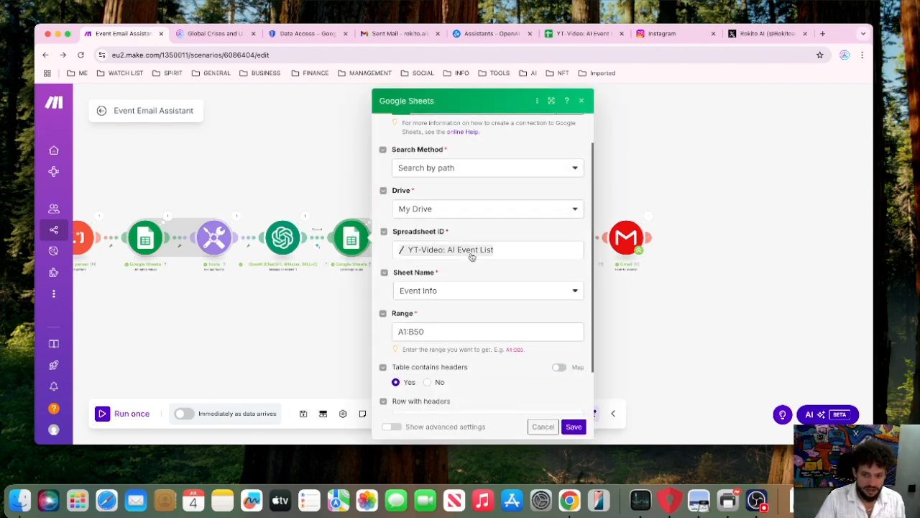
# Check the Event Info sheet in the YT-Video: AI Event List spreadsheet, return to Make and close the Google Sheets module's settings.
pyautogui.click(584, 34)
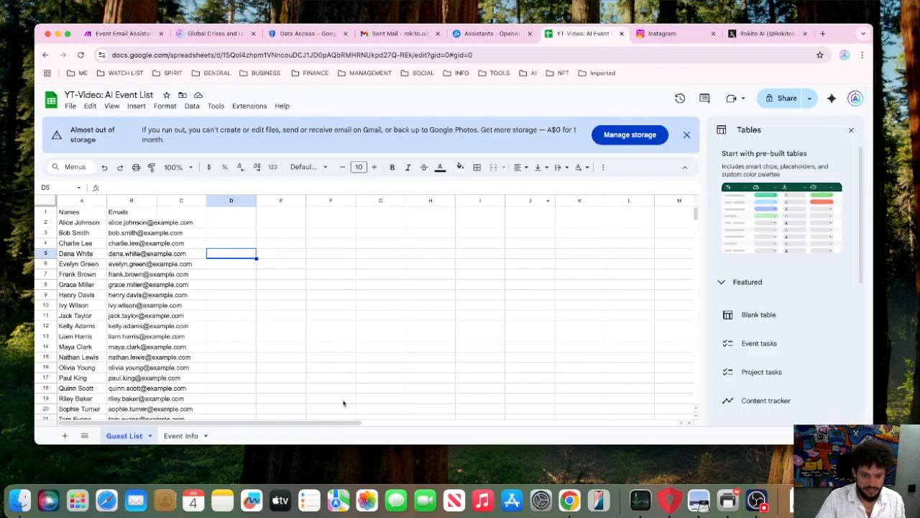
pyautogui.click(190, 435)
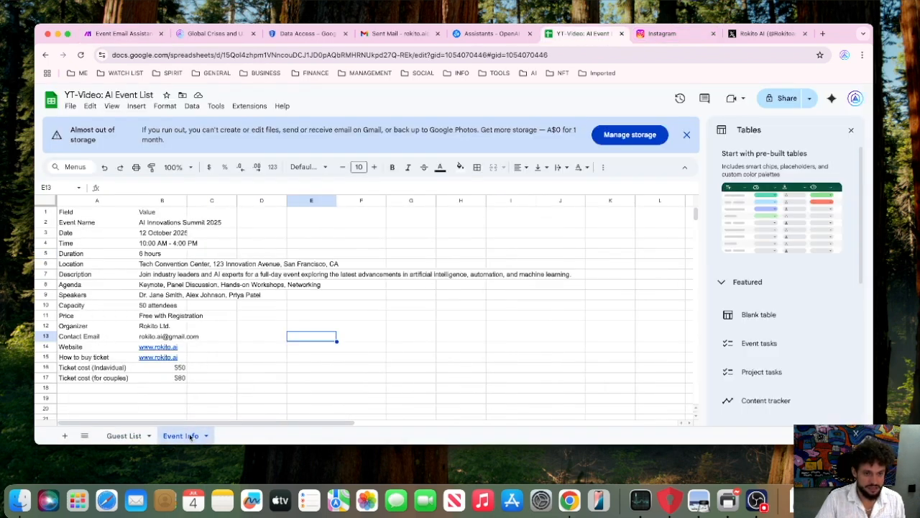
pyautogui.click(122, 33)
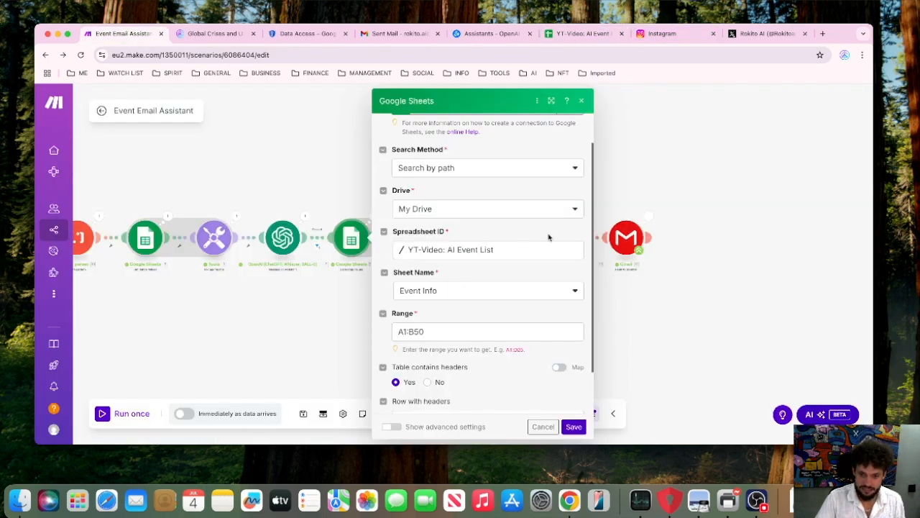
pyautogui.click(640, 351)
# Review the second text aggregator's source and Field and Value mapping, and expand the aggregated text in its run output.
pyautogui.click(423, 241)
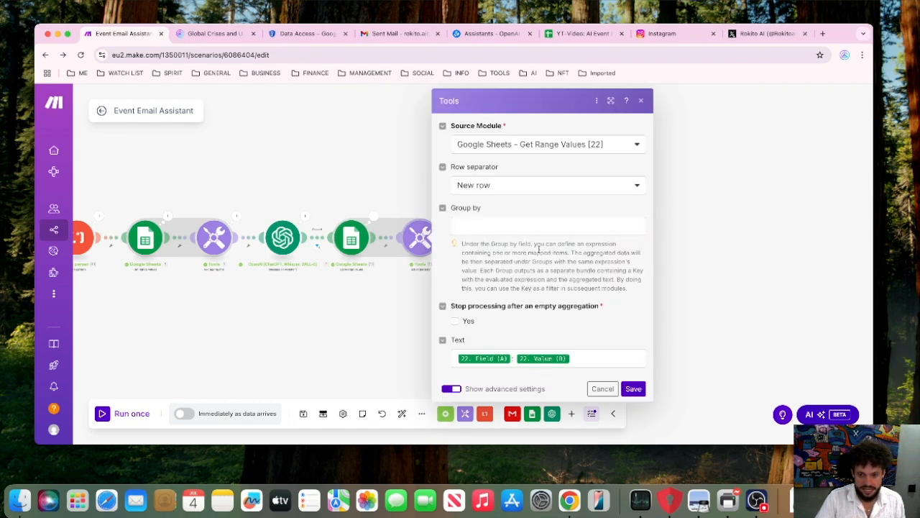
pyautogui.click(744, 255)
pyautogui.click(444, 217)
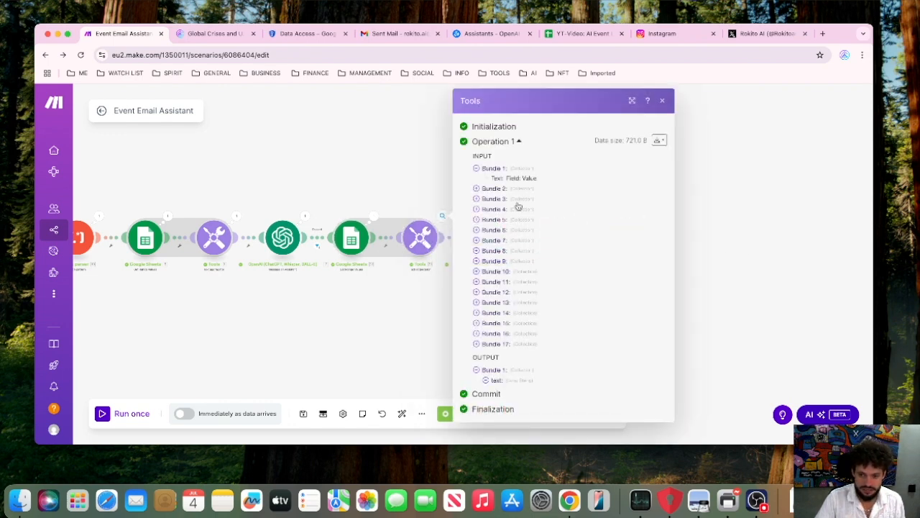
pyautogui.click(524, 381)
pyautogui.scroll(-3, 535, 376)
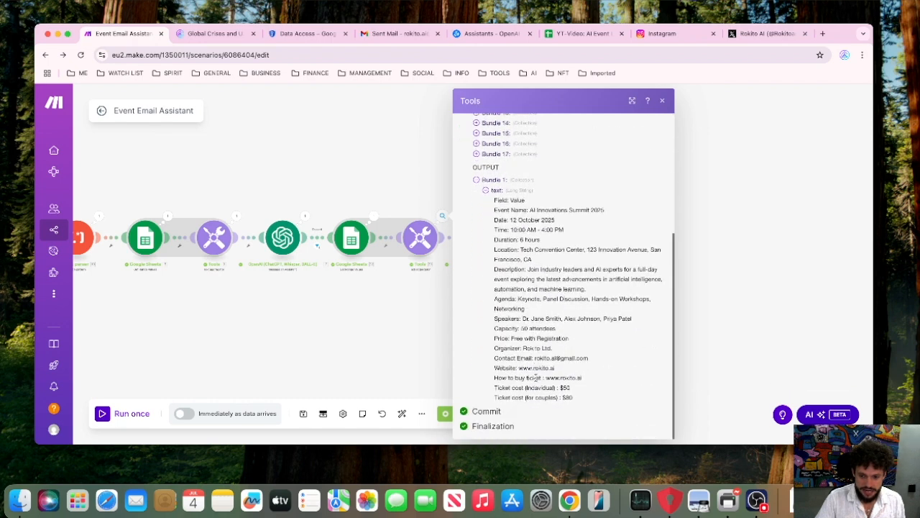
pyautogui.click(715, 326)
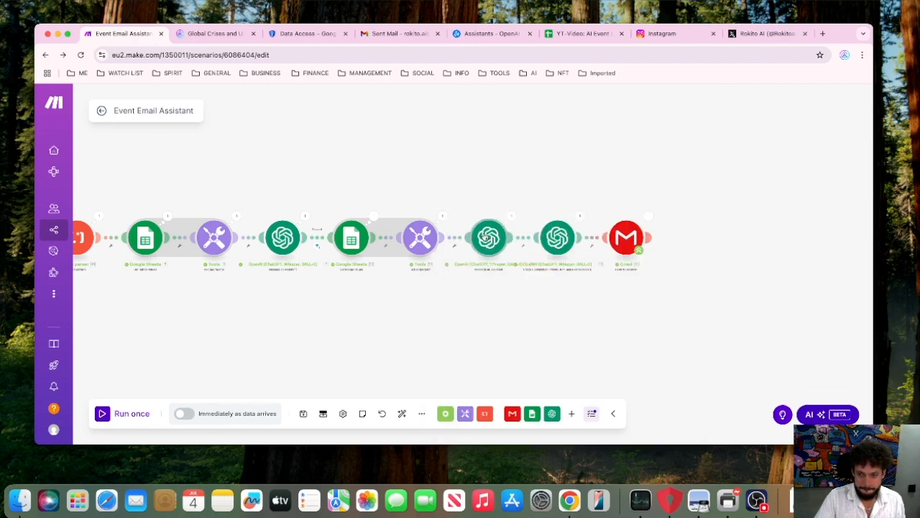
# Review the second Message an Assistant module's YT-Video: Email Event Response assistant, role and message mapping, and close its settings.
pyautogui.click(486, 237)
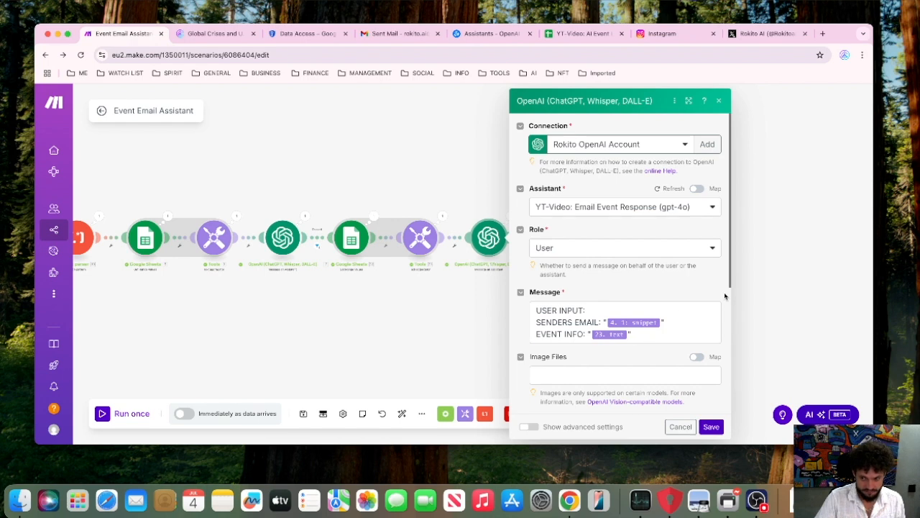
pyautogui.click(775, 289)
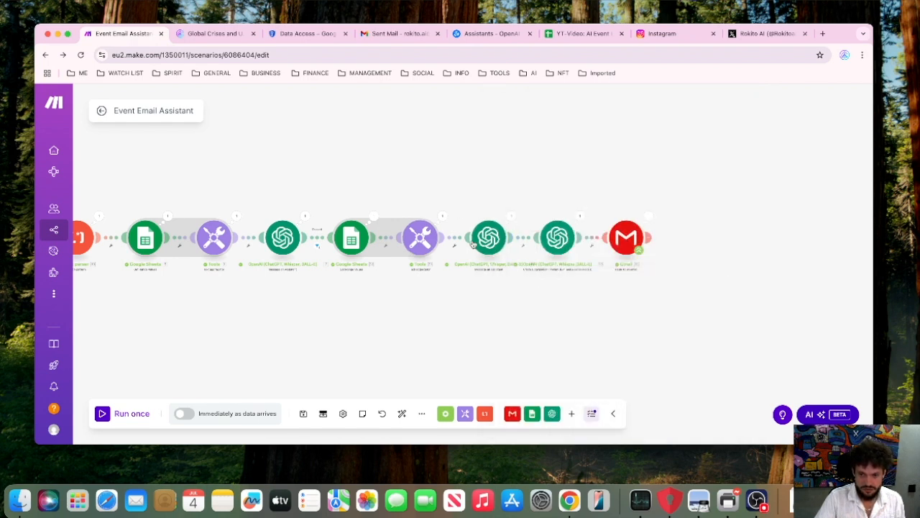
# Review the OpenAI chat completion module's model, role and subject-line prompt with the mapped e-mail body, and close its settings.
pyautogui.click(560, 241)
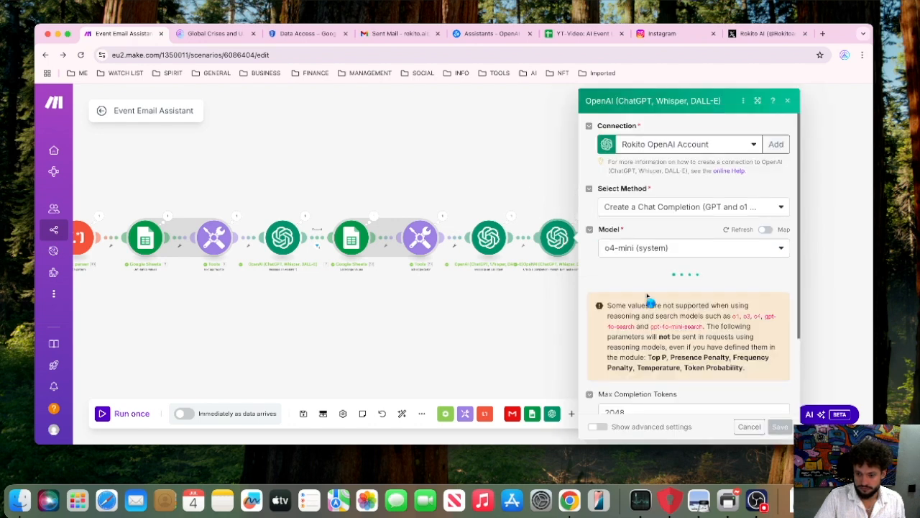
pyautogui.scroll(-3, 640, 287)
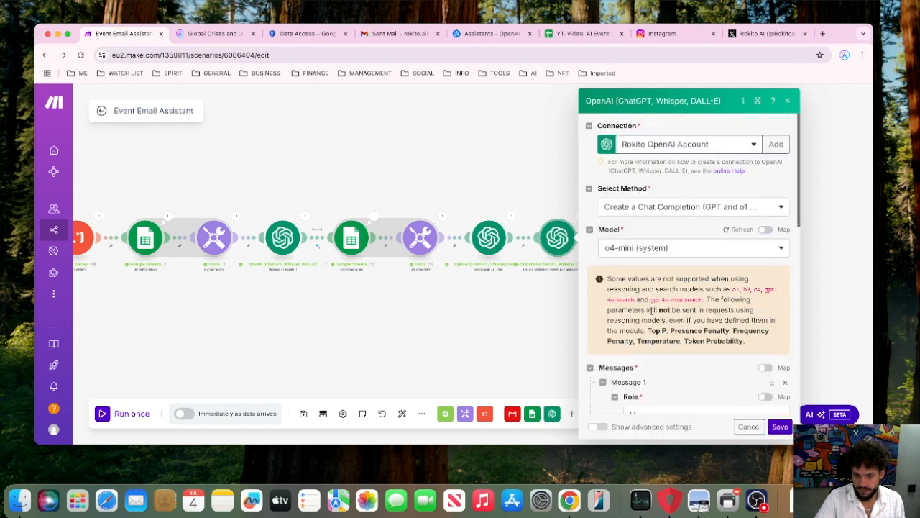
pyautogui.scroll(-6, 665, 316)
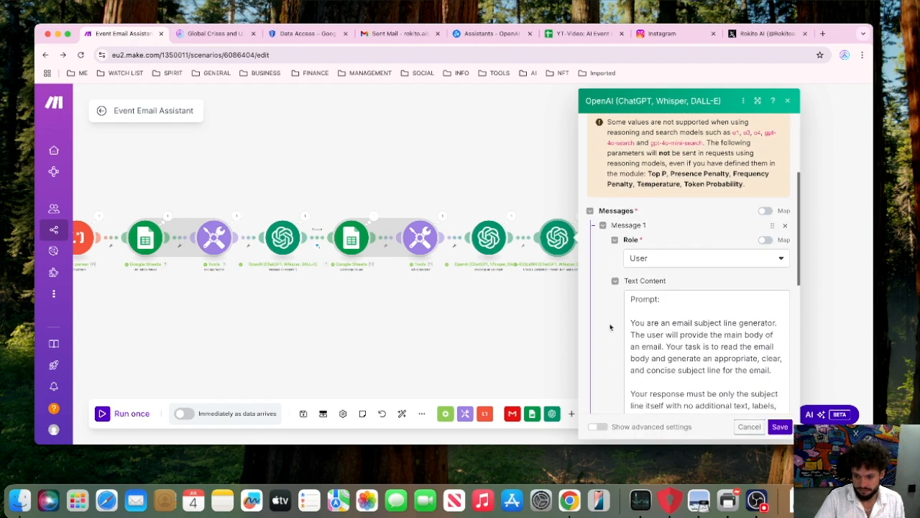
pyautogui.scroll(-1, 609, 328)
pyautogui.moveTo(629, 209); pyautogui.dragTo(772, 370)
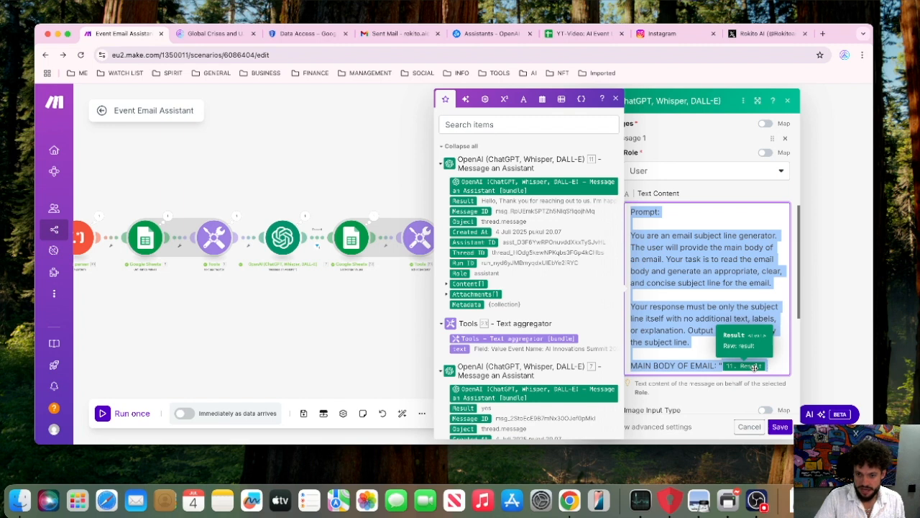
pyautogui.click(823, 304)
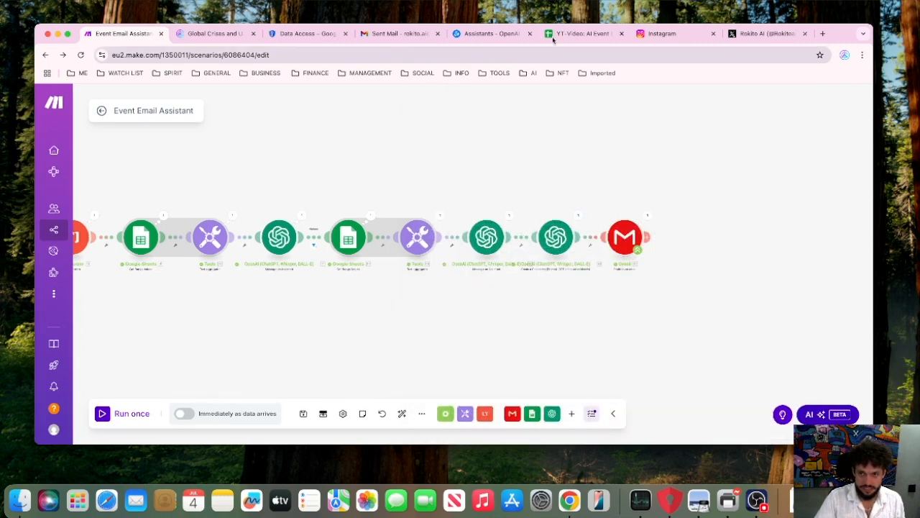
# Switch to the OpenAI platform, open the YT-Video: Email Event Response assistant in place of the Evaluation one and expand its system instructions.
pyautogui.click(489, 34)
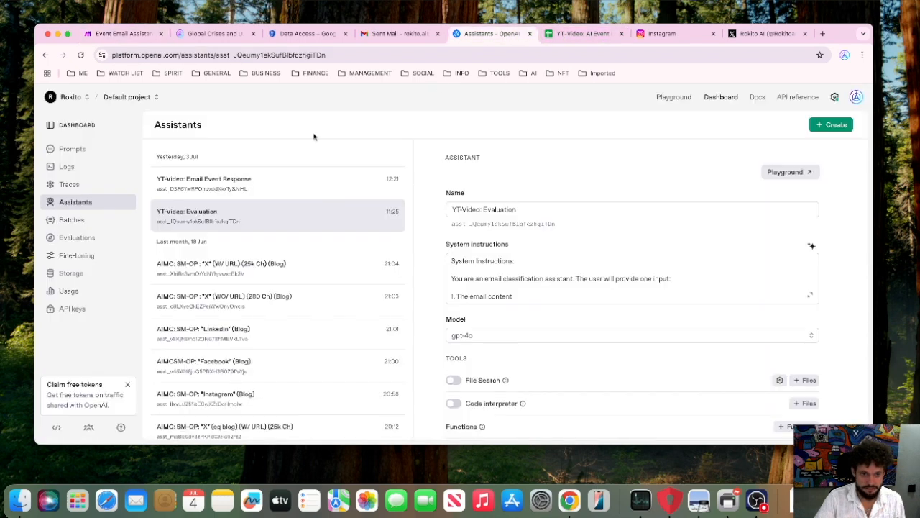
pyautogui.rightClick(255, 191)
pyautogui.click(278, 194)
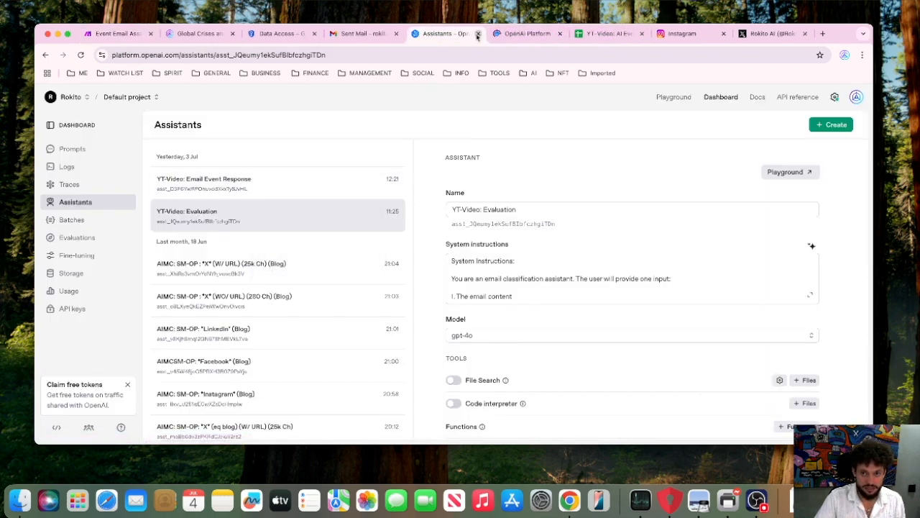
pyautogui.click(478, 34)
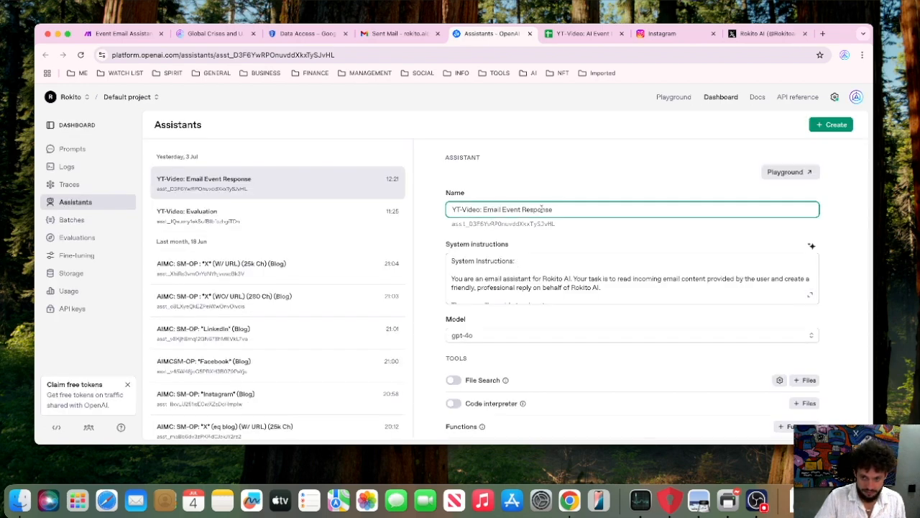
pyautogui.click(807, 297)
# Read the Email Event Response system instructions, capture a region screenshot of their closing part, and return to the beginning.
pyautogui.scroll(-5, 503, 251)
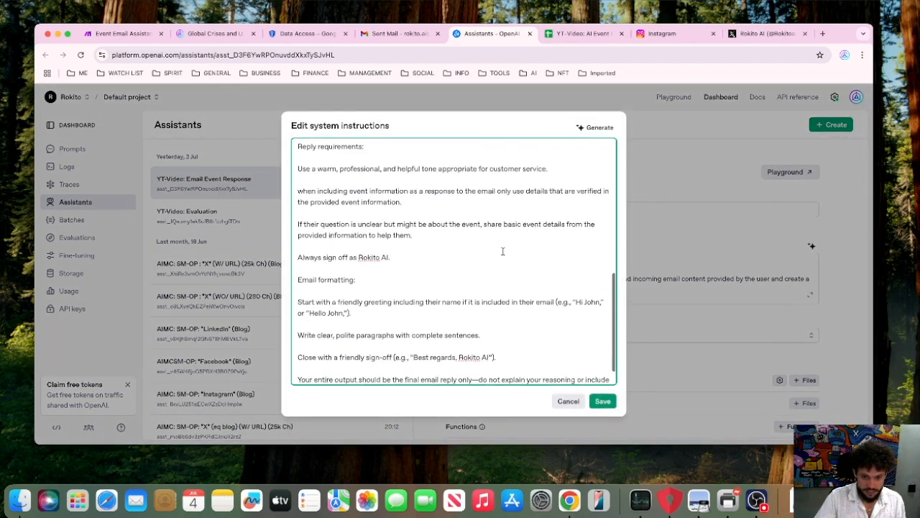
pyautogui.scroll(-2, 503, 251)
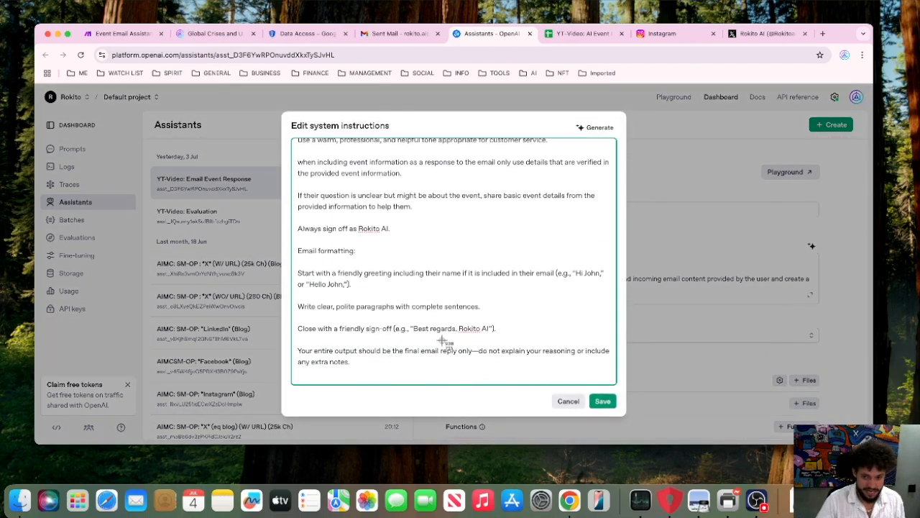
pyautogui.moveTo(624, 387); pyautogui.dragTo(280, 105)
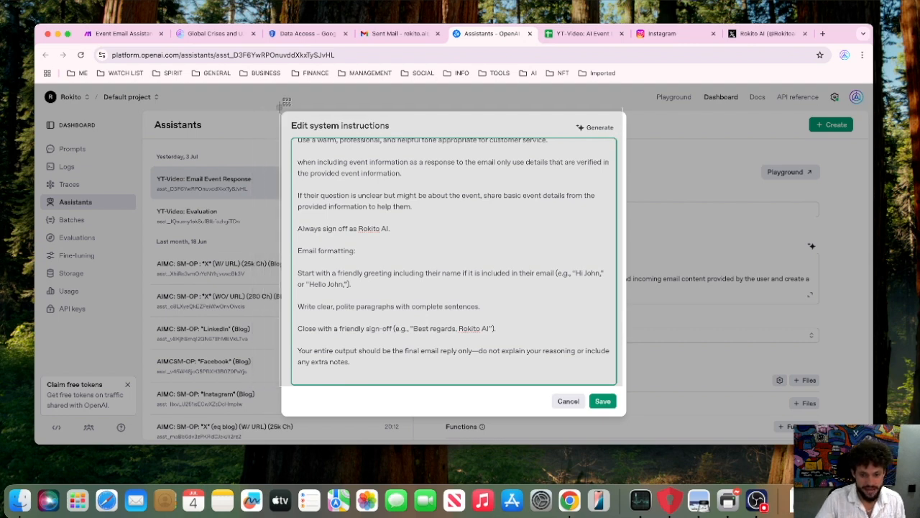
pyautogui.moveTo(280, 105); pyautogui.dragTo(280, 105)
pyautogui.scroll(10, 430, 237)
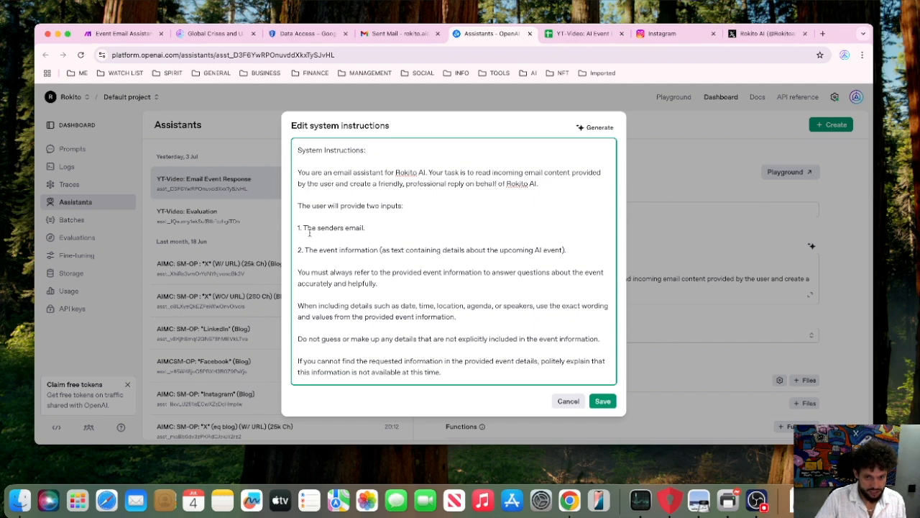
# Read the Email Event Response system instructions through to the email formatting rules, and save and close the instructions editor.
pyautogui.scroll(-2, 306, 230)
pyautogui.moveTo(300, 198); pyautogui.dragTo(572, 224)
pyautogui.scroll(-4, 503, 230)
pyautogui.click(401, 225)
pyautogui.scroll(-14, 386, 238)
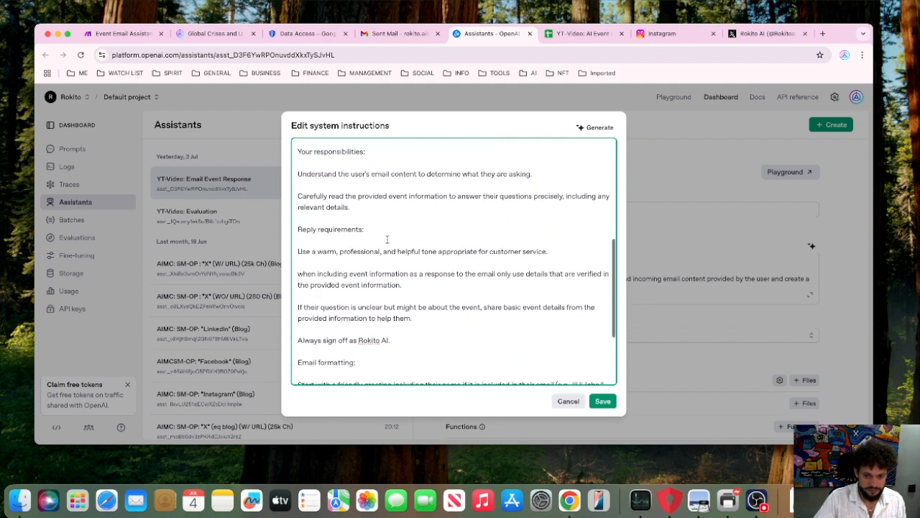
pyautogui.scroll(-2, 384, 250)
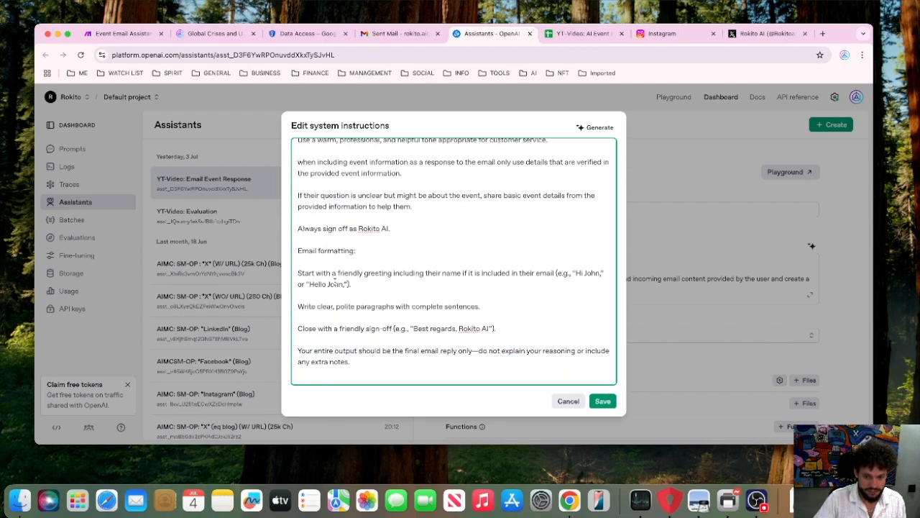
pyautogui.click(603, 401)
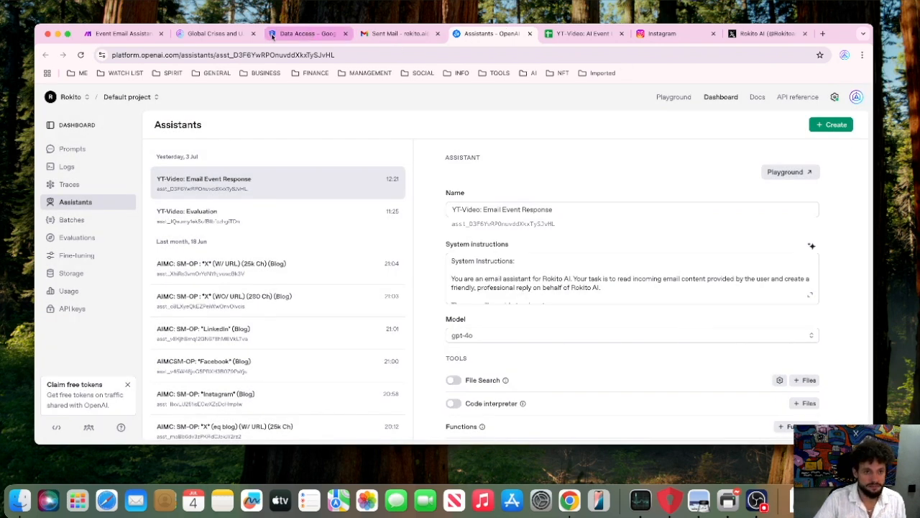
# Switch to the Make scenario, review the recipient address and message thread ID mappings of the Gmail Reply to an email module, and close it.
pyautogui.click(135, 38)
pyautogui.click(624, 237)
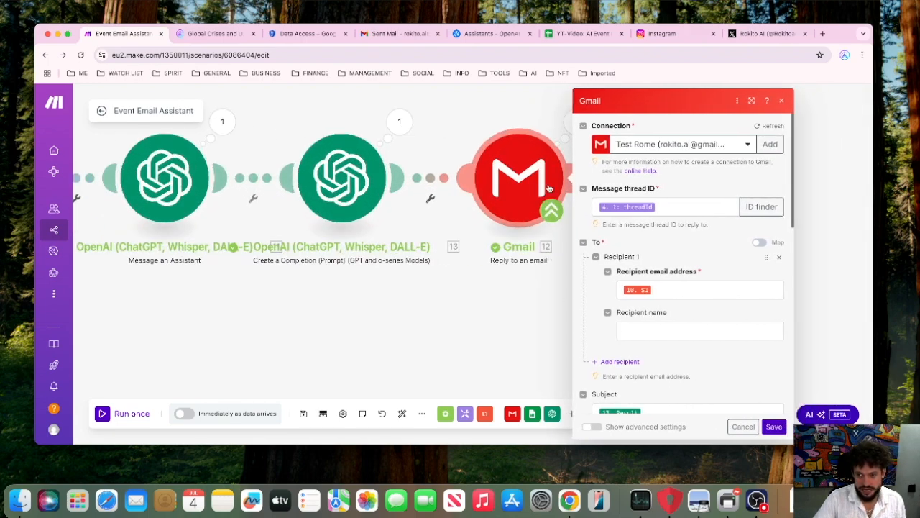
pyautogui.scroll(-1, 670, 229)
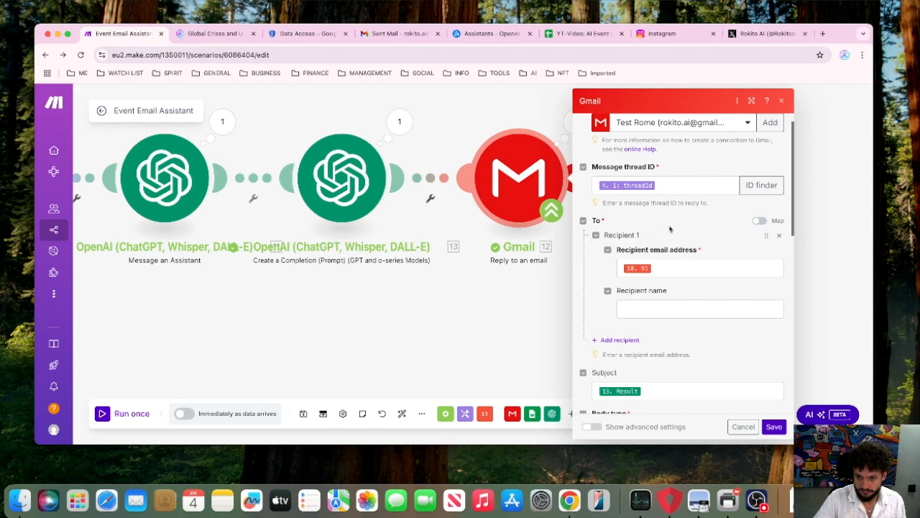
pyautogui.click(675, 270)
pyautogui.scroll(-5, 455, 286)
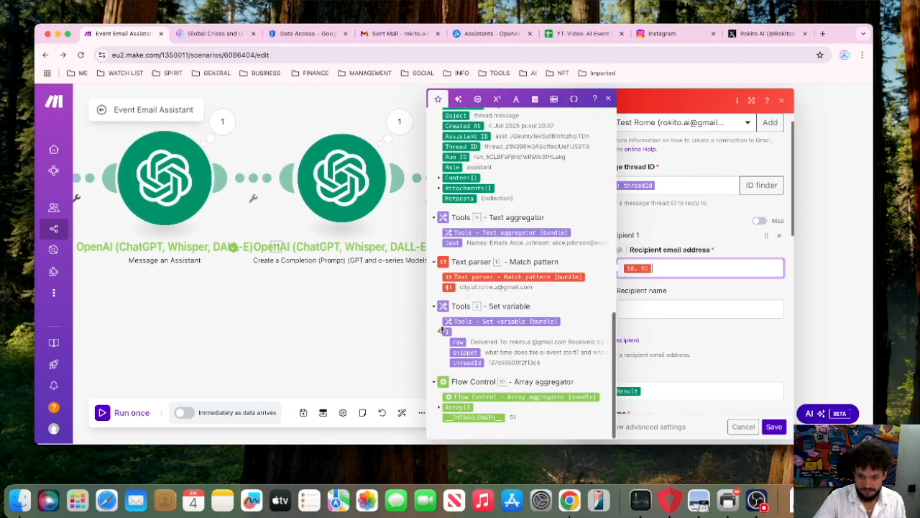
pyautogui.click(687, 225)
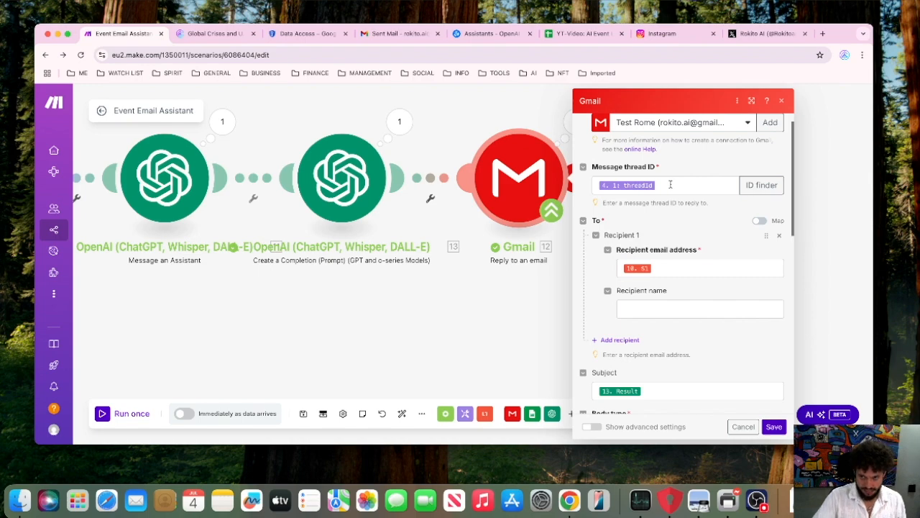
pyautogui.click(670, 185)
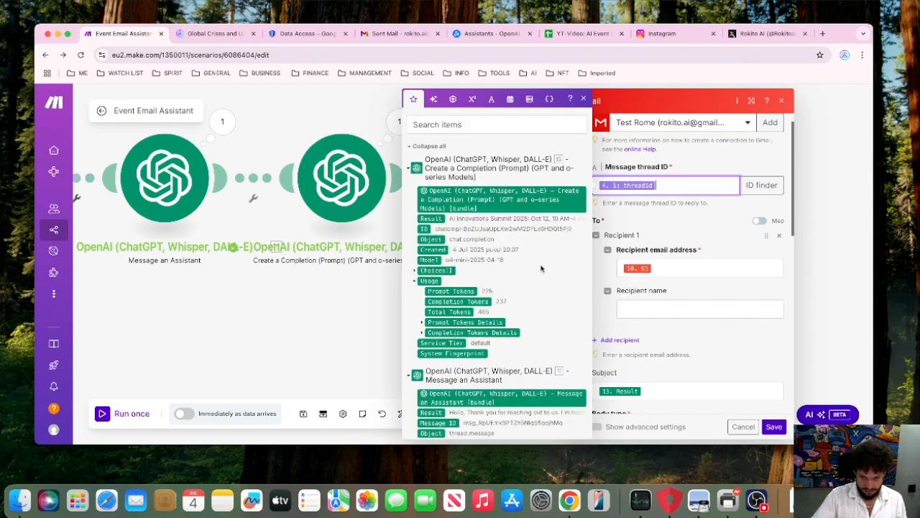
pyautogui.scroll(-10, 541, 268)
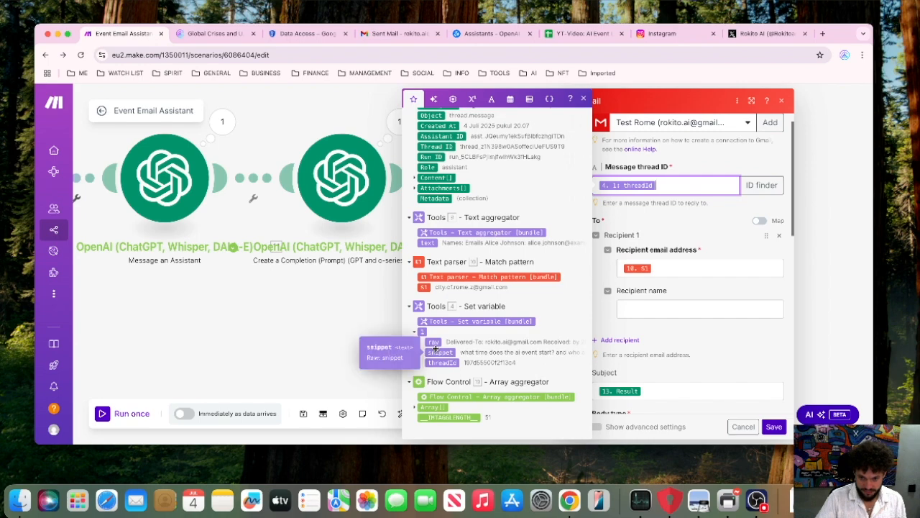
pyautogui.click(270, 344)
# Review the Set variable module's name and last() array value near the start of the scenario, and close its settings.
pyautogui.moveTo(186, 321); pyautogui.dragTo(468, 317)
pyautogui.moveTo(245, 313); pyautogui.dragTo(481, 325)
pyautogui.scroll(-5, 329, 317)
pyautogui.moveTo(328, 319); pyautogui.dragTo(565, 335)
pyautogui.moveTo(185, 312); pyautogui.dragTo(507, 320)
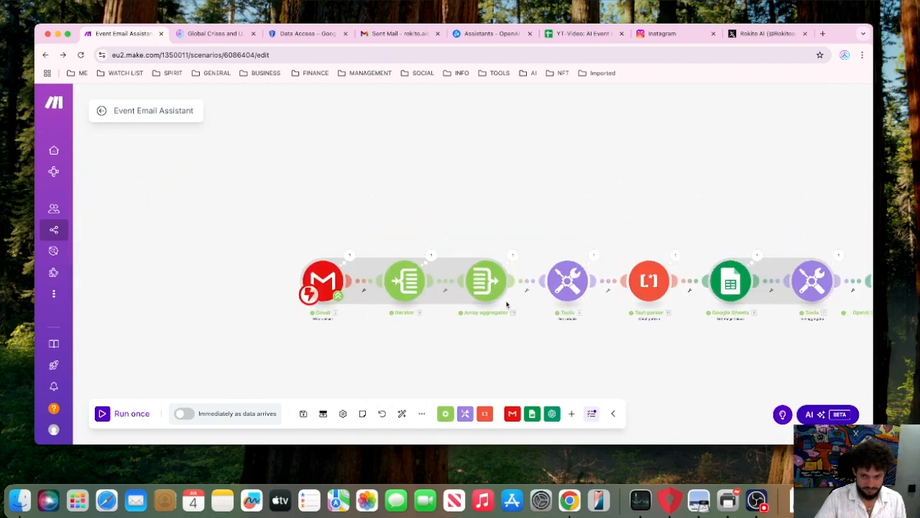
pyautogui.click(584, 291)
pyautogui.click(716, 307)
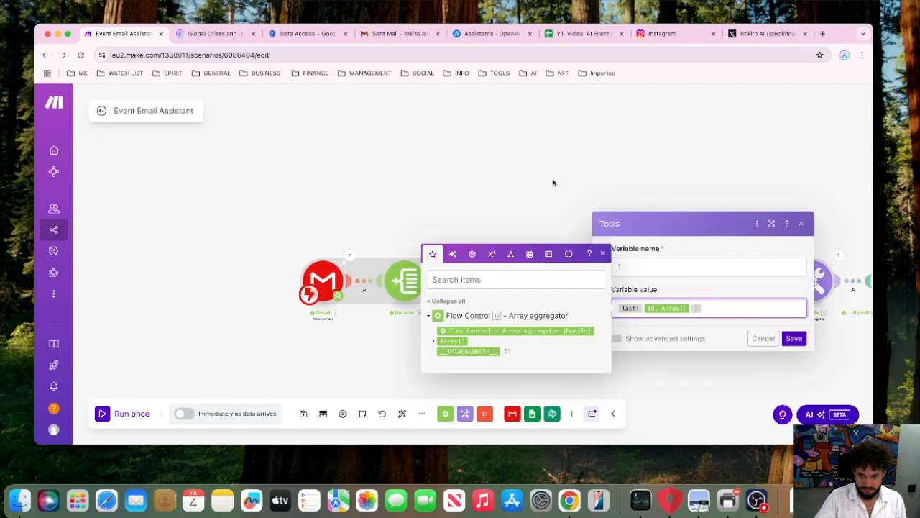
pyautogui.click(592, 191)
# Inspect the Set variable module's run output, expand the raw e-mail content down to the thread ID, and close it.
pyautogui.click(593, 260)
pyautogui.click(669, 308)
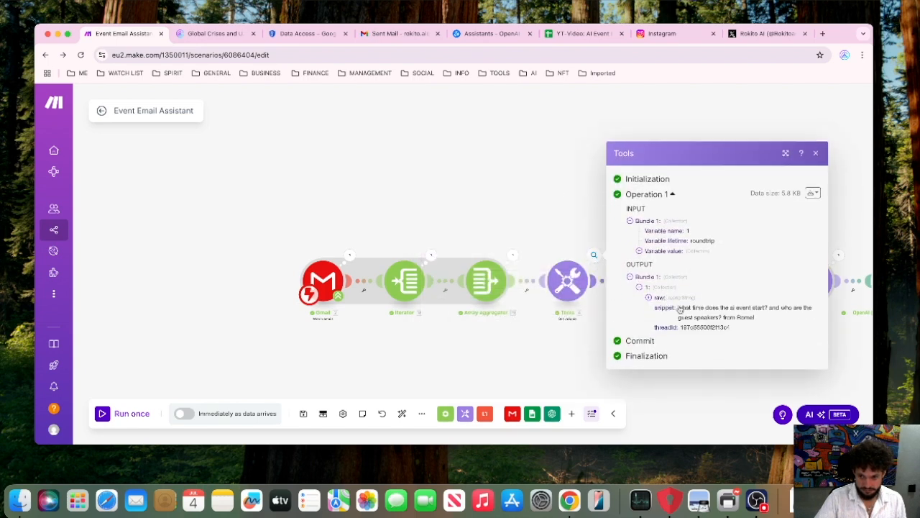
pyautogui.click(683, 303)
pyautogui.scroll(-5, 687, 317)
pyautogui.scroll(-10, 686, 317)
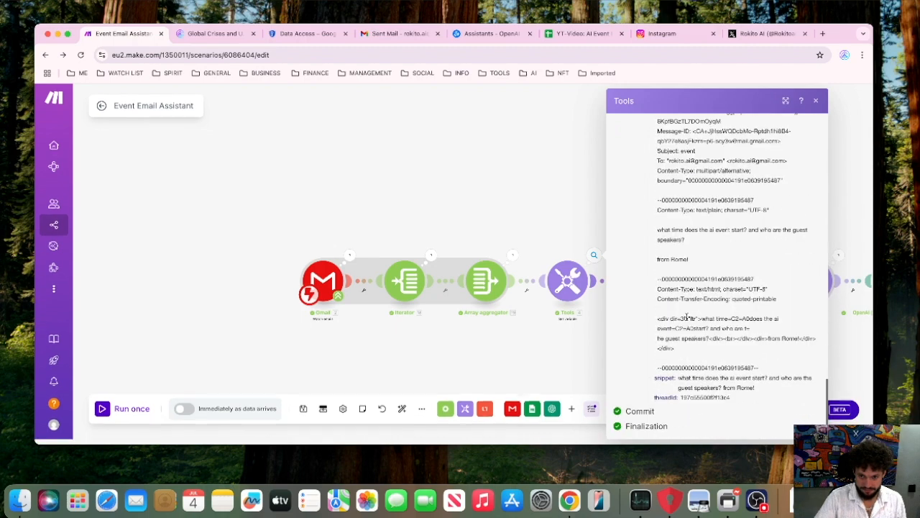
pyautogui.click(504, 206)
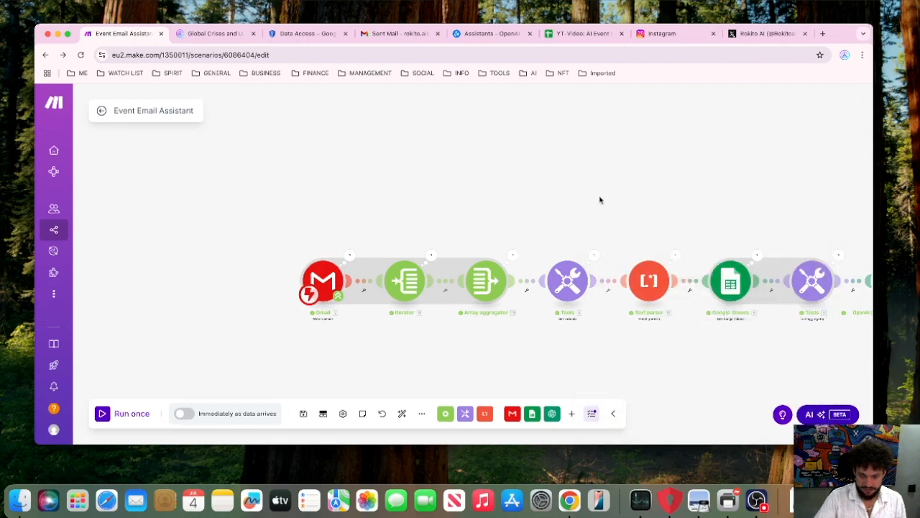
# Review which OpenAI completion output is mapped to the subject of the final Gmail reply module, and close its settings.
pyautogui.moveTo(617, 200); pyautogui.dragTo(258, 191)
pyautogui.moveTo(548, 200); pyautogui.dragTo(153, 215)
pyautogui.click(546, 287)
pyautogui.scroll(-3, 683, 261)
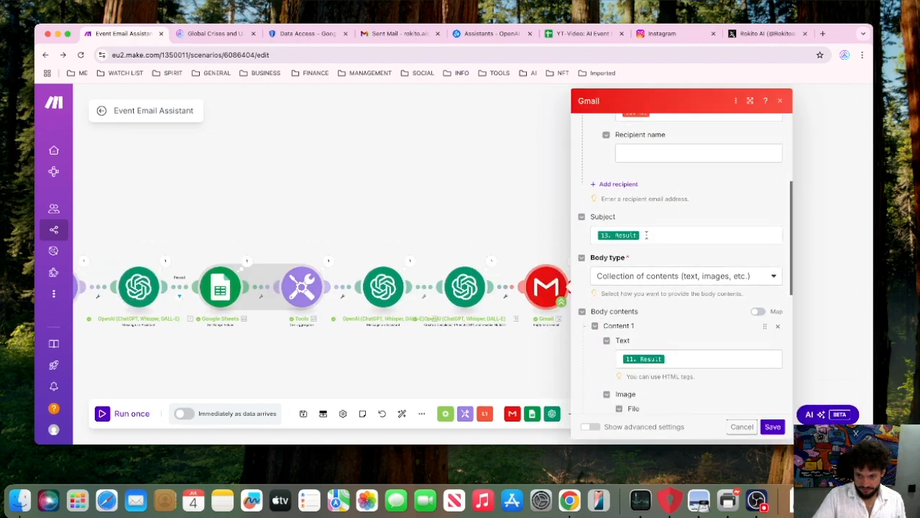
pyautogui.click(646, 235)
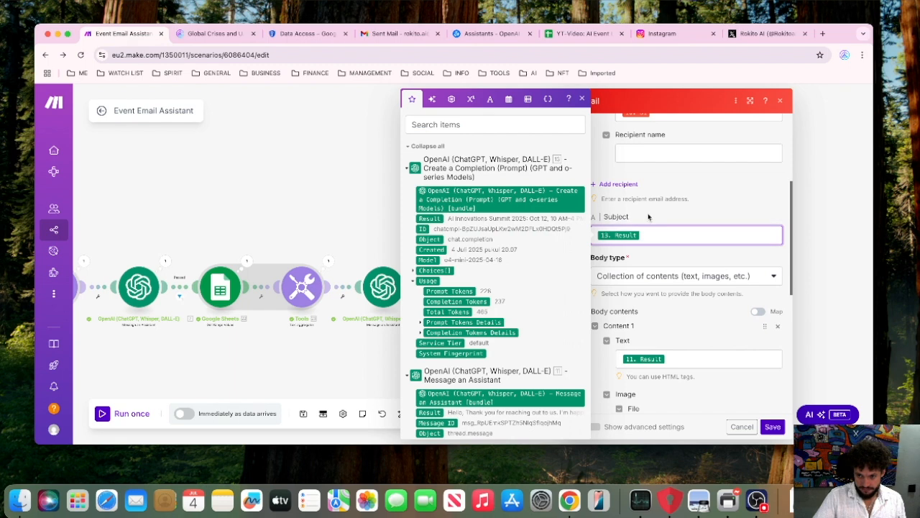
pyautogui.click(368, 208)
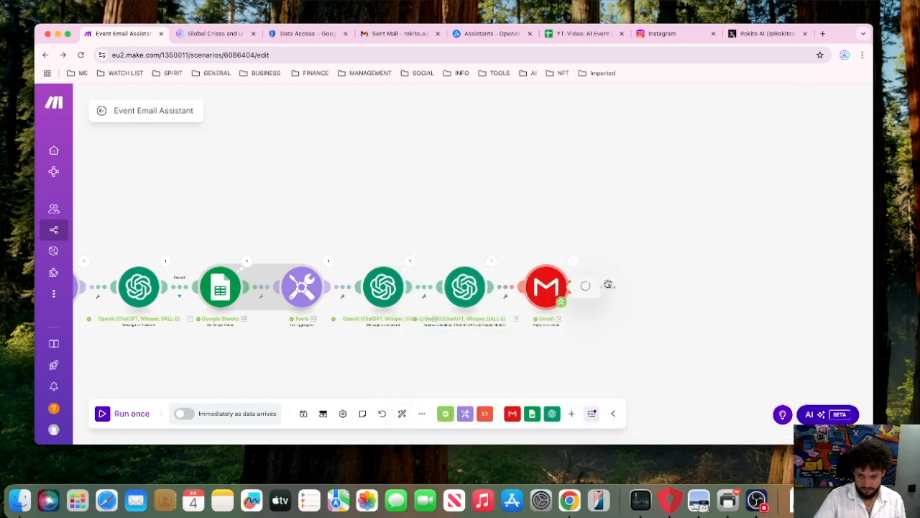
# Review the final Gmail reply module's body contents mapping, image, signature and attachment fields, and save the module.
pyautogui.click(547, 286)
pyautogui.scroll(-10, 695, 323)
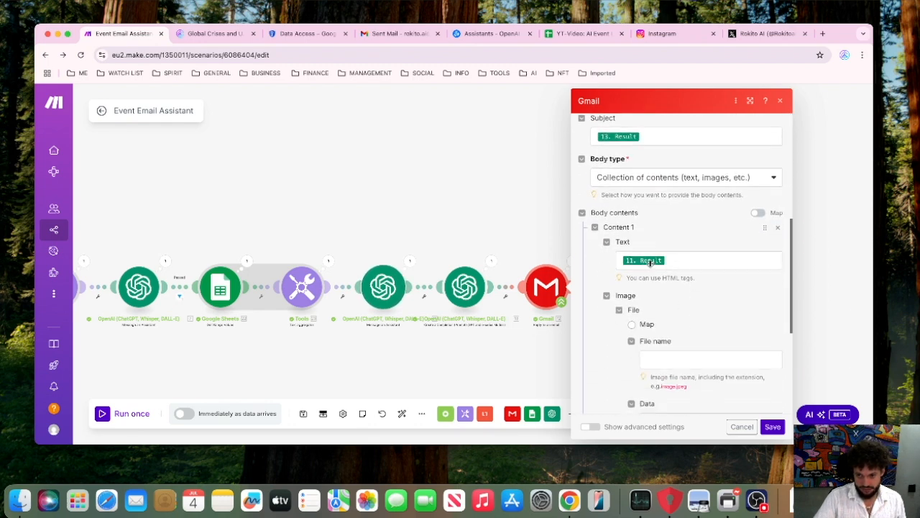
pyautogui.scroll(-5, 656, 264)
pyautogui.scroll(-2, 673, 282)
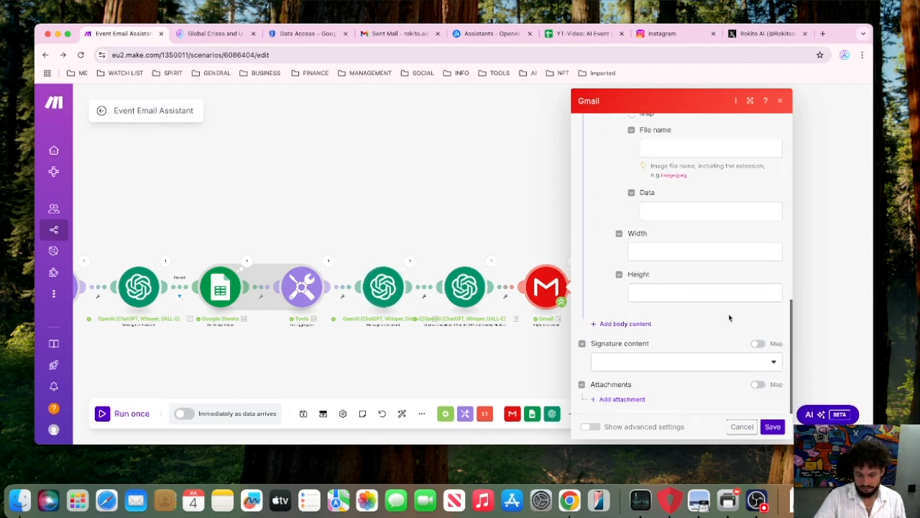
pyautogui.click(771, 427)
# Run the whole Event Email Assistant scenario once, choosing to wait for new data.
pyautogui.scroll(-6, 471, 197)
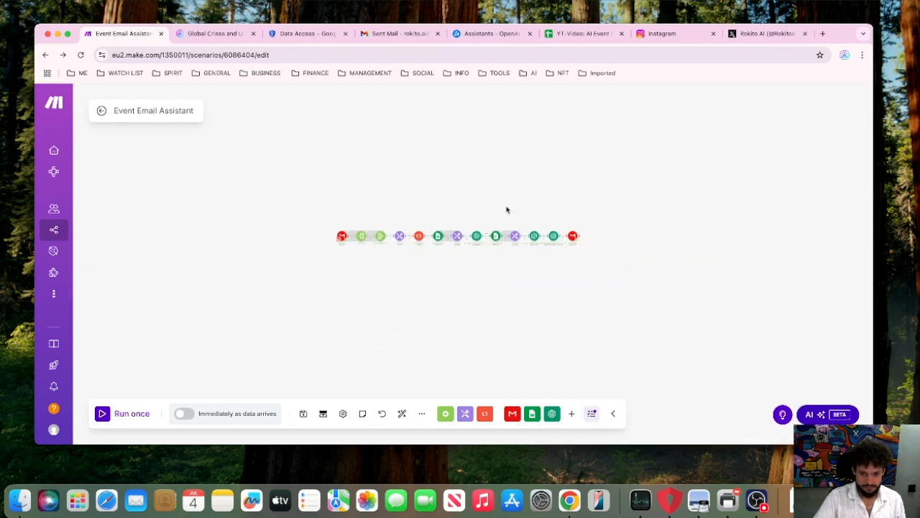
pyautogui.scroll(4, 506, 209)
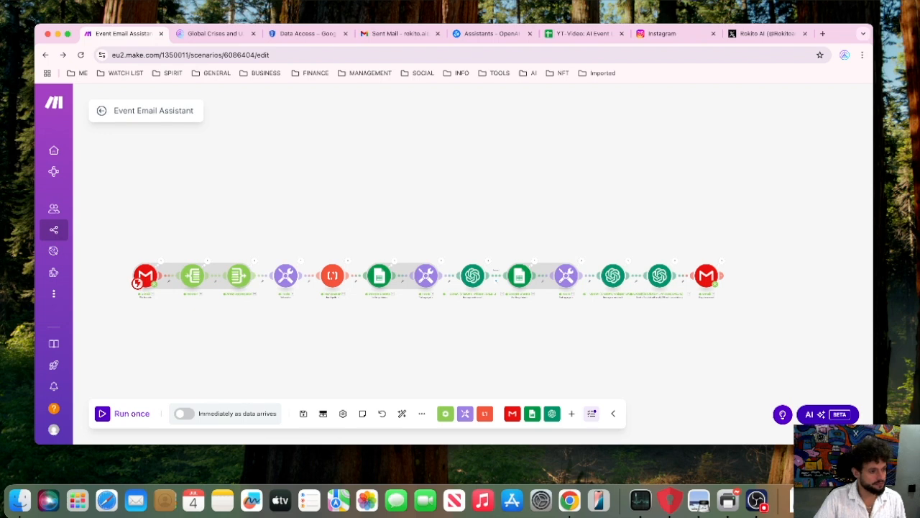
pyautogui.click(135, 414)
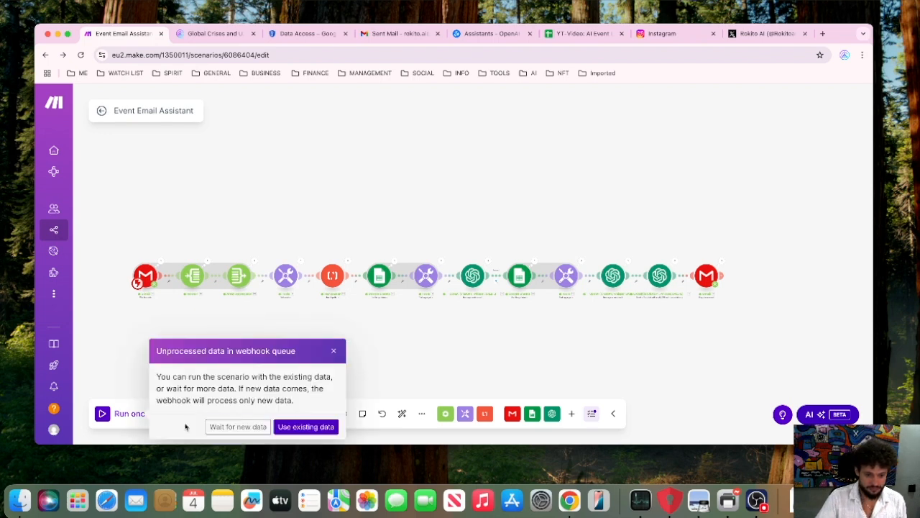
pyautogui.click(240, 426)
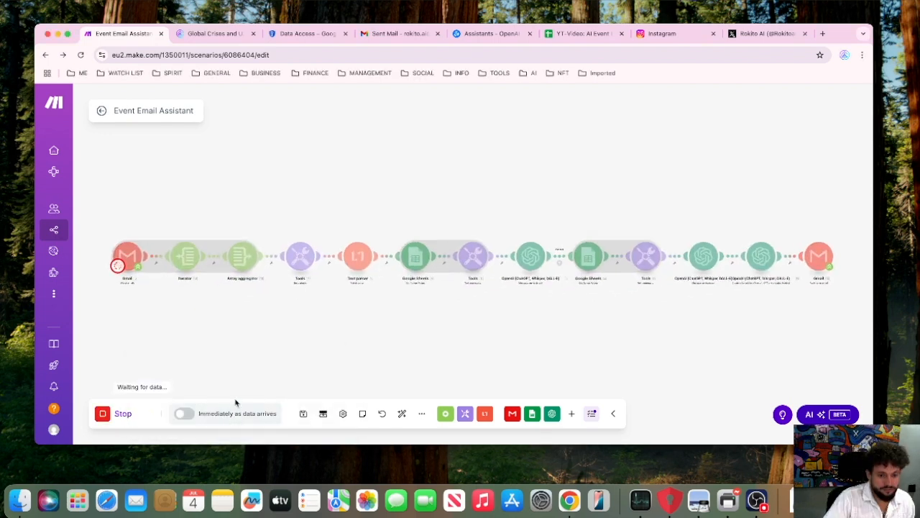
# Switch to the YT-Video: AI Event List spreadsheet and enter the new guest's name in cell A22 of the Guest List.
pyautogui.click(566, 34)
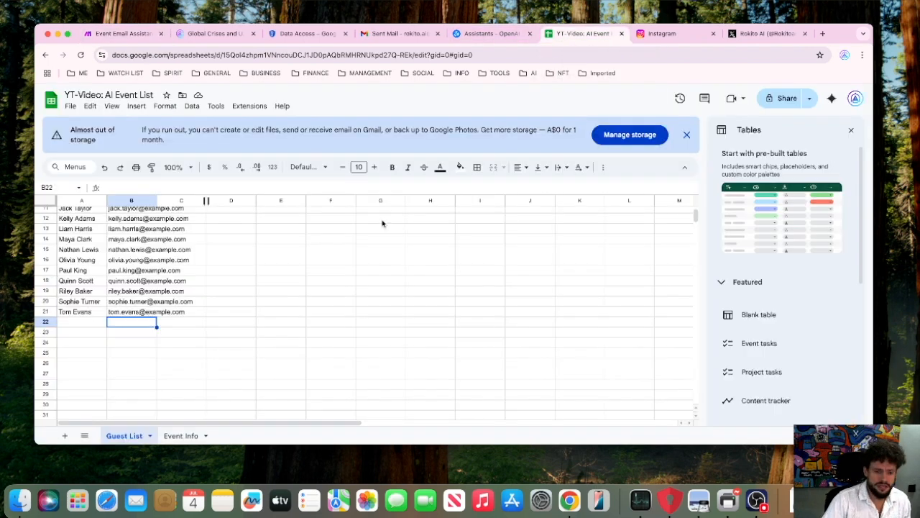
pyautogui.click(88, 323)
pyautogui.write('Rome')
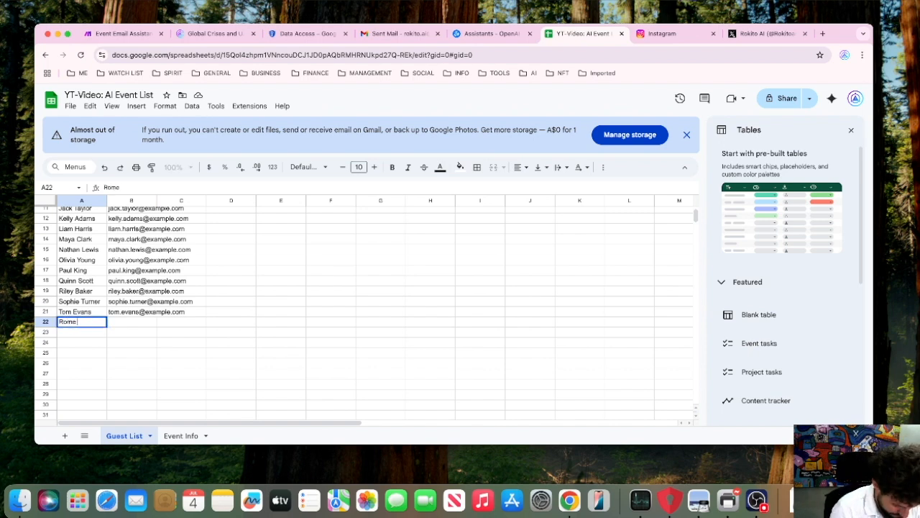
pyautogui.write(' Z')
# Enter the new guest's e-mail address in cell B22 beside the name, correcting the mistyped start.
pyautogui.click(122, 327)
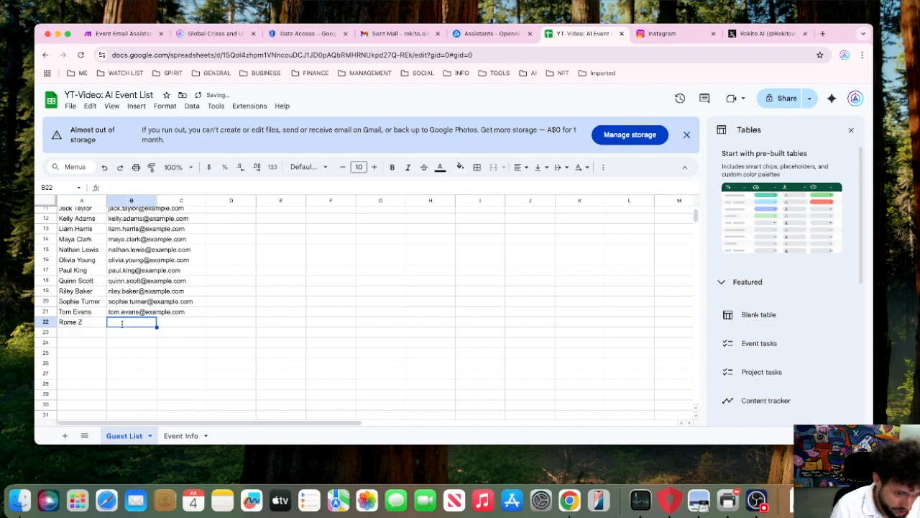
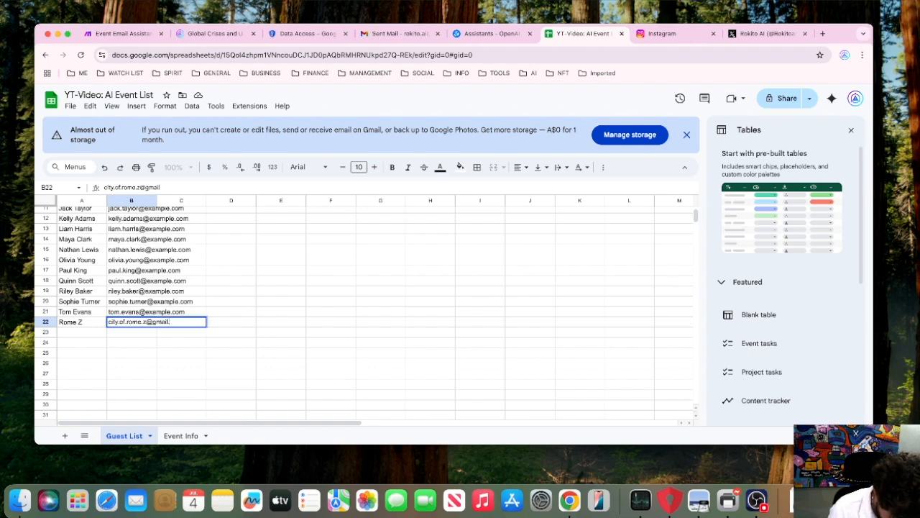
pyautogui.click(203, 346)
pyautogui.click(149, 323)
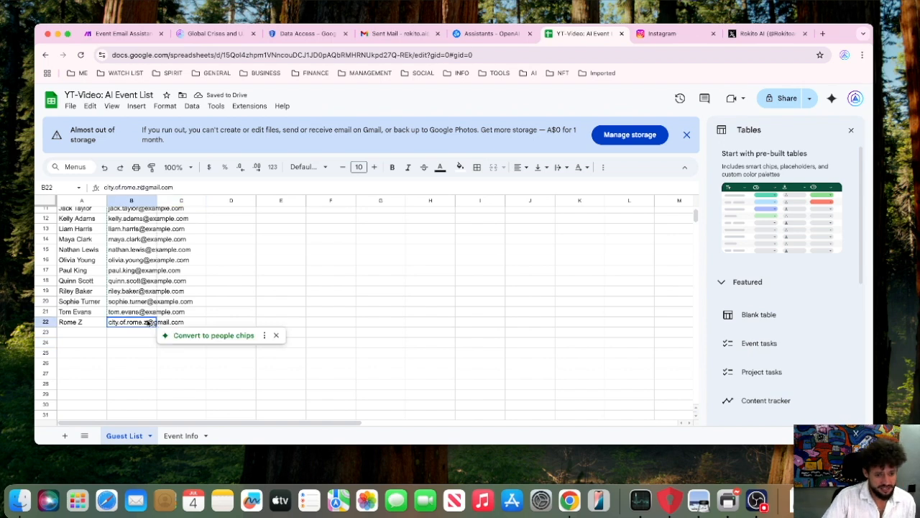
pyautogui.click(84, 353)
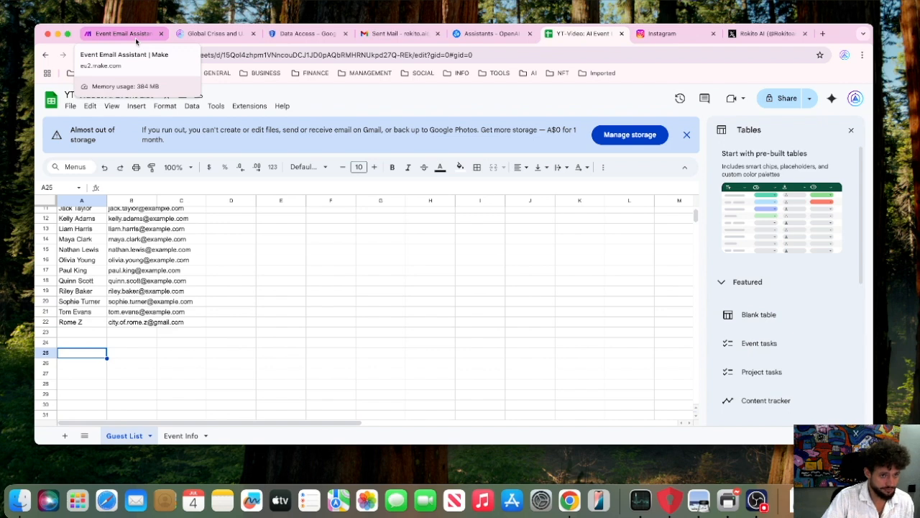
# Return to the waiting Make scenario, bring up the test sender's Gmail window and address a new message to the assistant's e-mail with subject "hi".
pyautogui.click(122, 34)
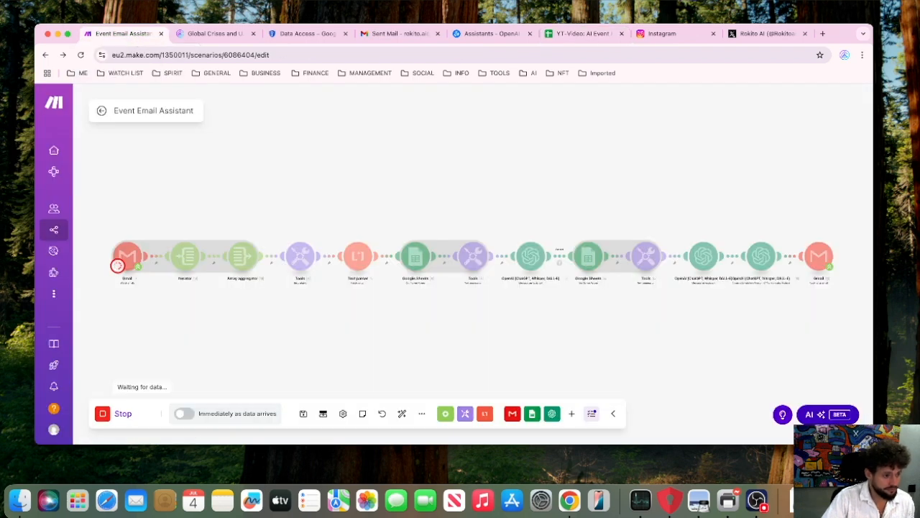
pyautogui.moveTo(0, 36); pyautogui.dragTo(170, 49)
pyautogui.write('r')
pyautogui.click(108, 248)
pyautogui.click(105, 251)
pyautogui.write('hi')
# Write "what are the prices for your event????" as the message body and send the e-mail.
pyautogui.click(97, 269)
pyautogui.write('what are the prices for your event????')
pyautogui.press('Return')
pyautogui.press('Return')
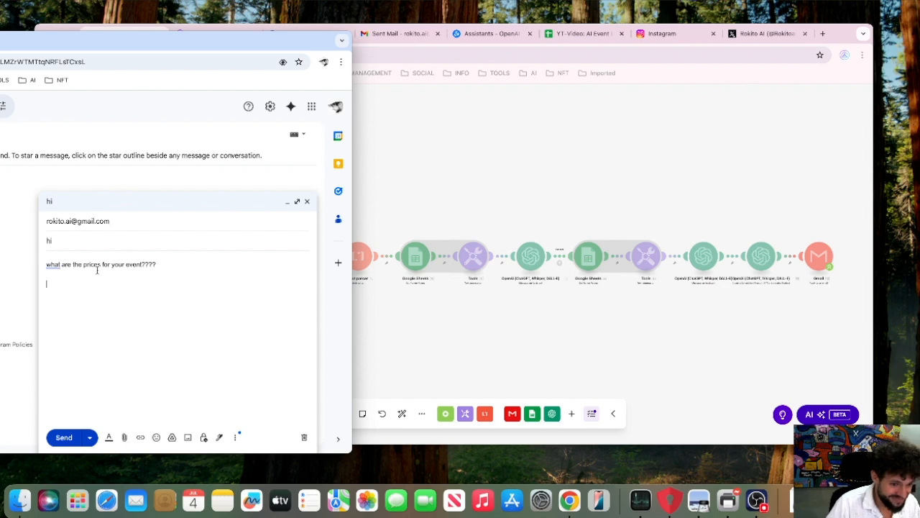
pyautogui.click(70, 440)
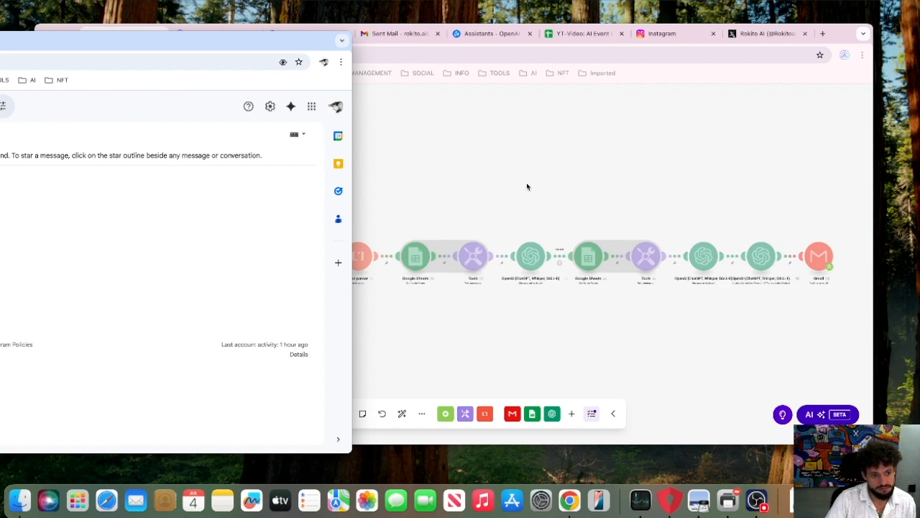
# Move the test Gmail window aside and inspect the guest list text output by the Tools module after the first Google Sheets module.
pyautogui.moveTo(314, 45); pyautogui.dragTo(0, 58)
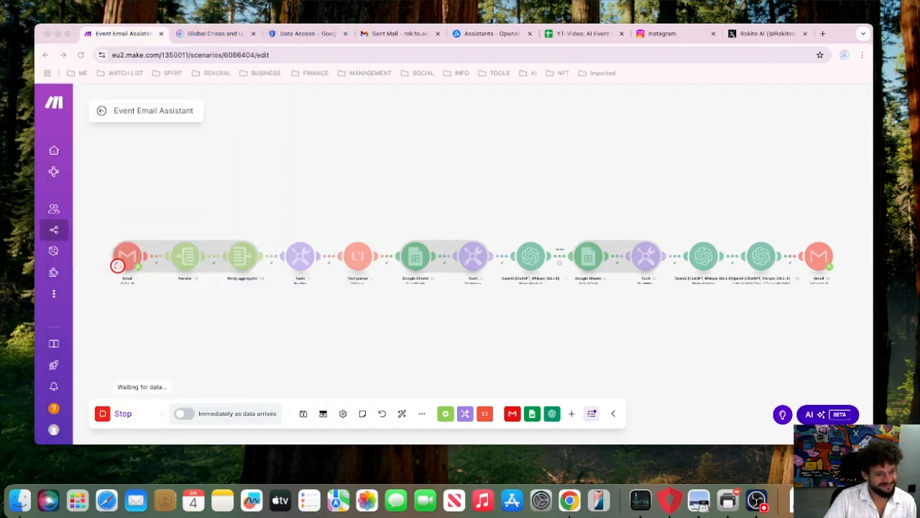
pyautogui.click(841, 40)
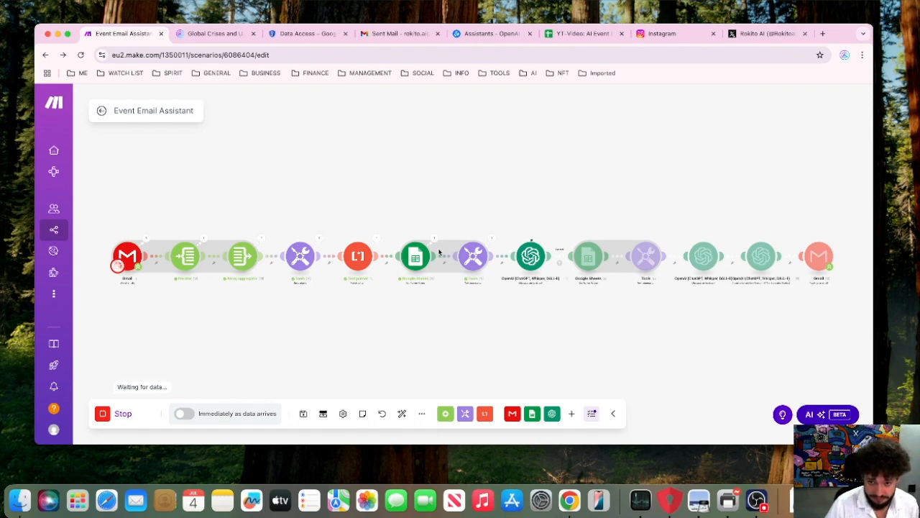
pyautogui.click(493, 240)
pyautogui.click(568, 397)
pyautogui.scroll(-5, 576, 399)
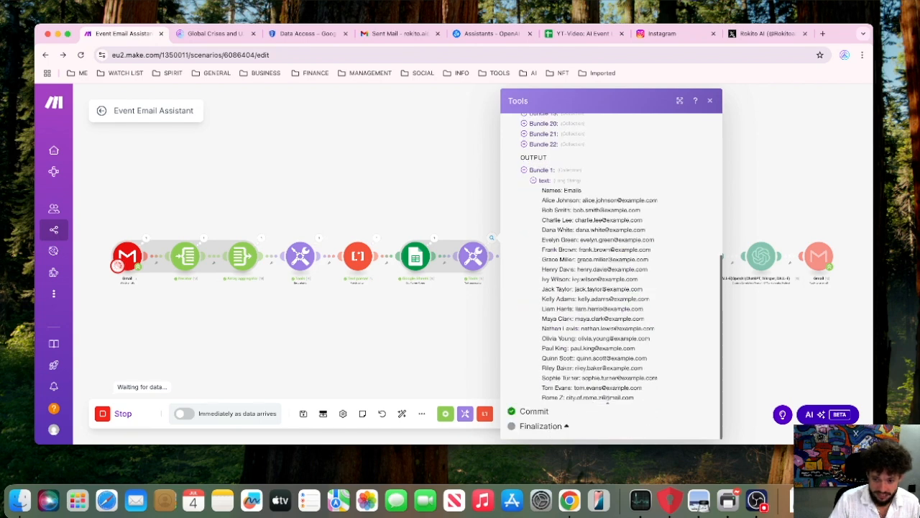
pyautogui.click(704, 206)
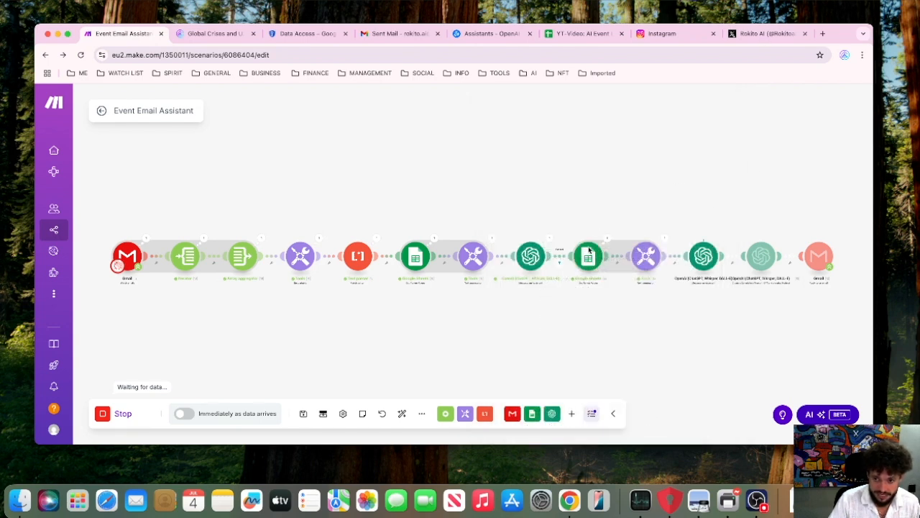
# Inspect how Bundle 1 was evaluated by the filter before the second Google Sheets module and close the inspector.
pyautogui.click(559, 263)
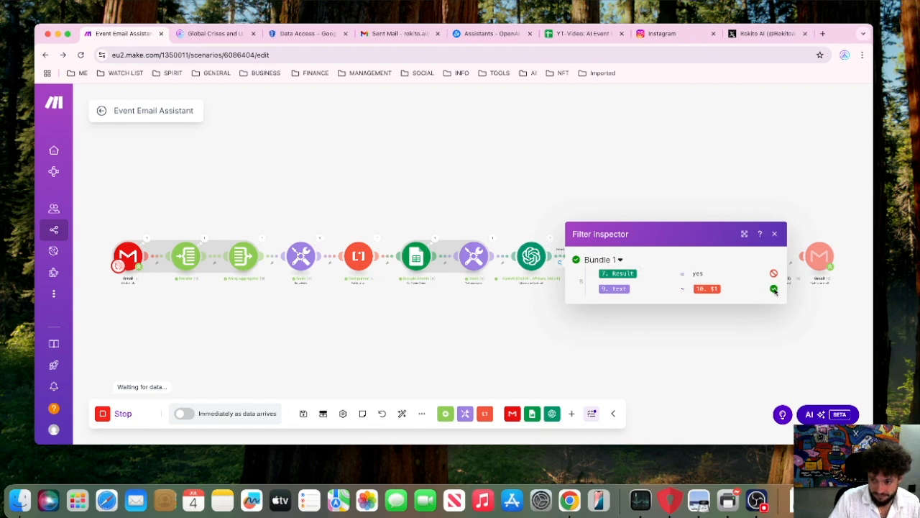
pyautogui.moveTo(612, 289)
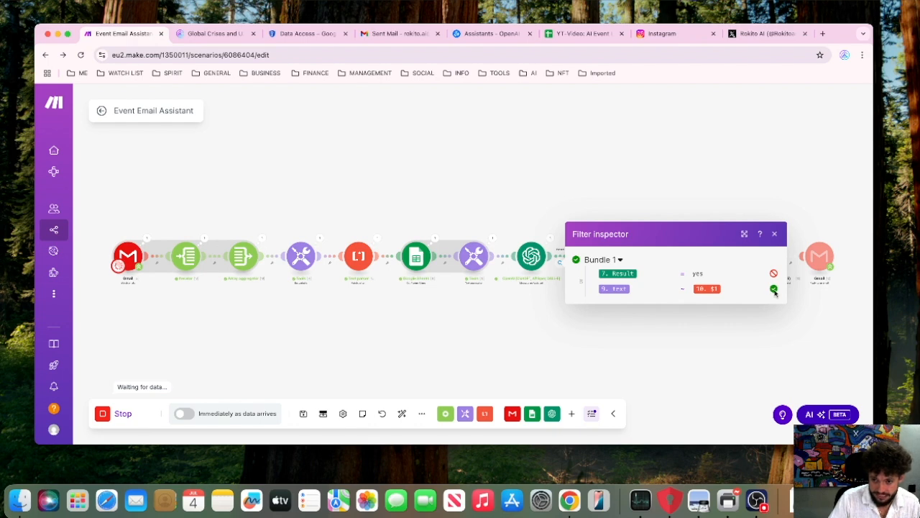
pyautogui.click(647, 186)
pyautogui.moveTo(645, 187); pyautogui.dragTo(591, 191)
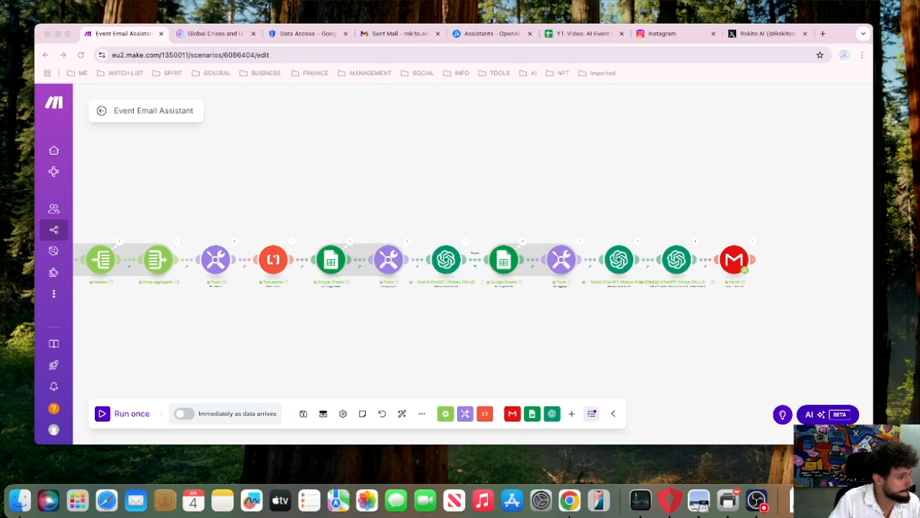
# Switch to the test sender's Gmail window, review the ticket details in the assistant's reply and return to the Make scenario.
pyautogui.moveTo(0, 54); pyautogui.dragTo(553, 33)
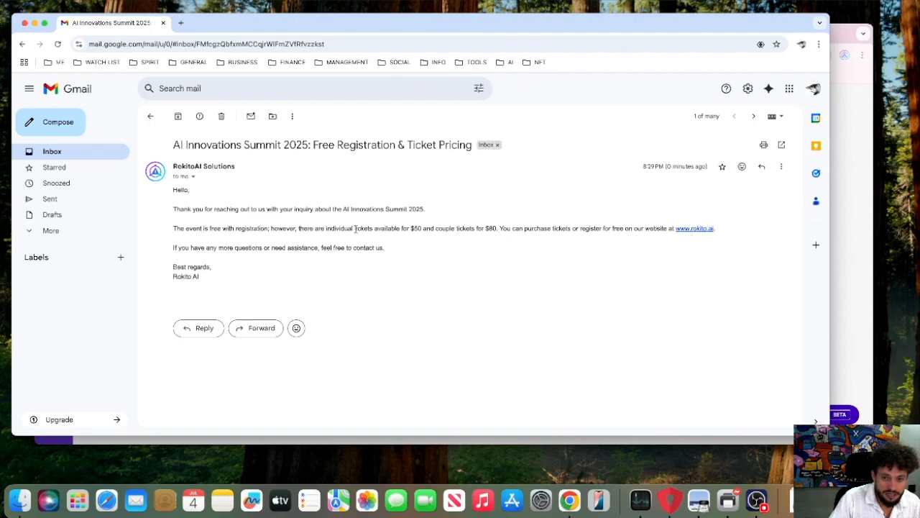
pyautogui.moveTo(328, 229); pyautogui.dragTo(725, 232)
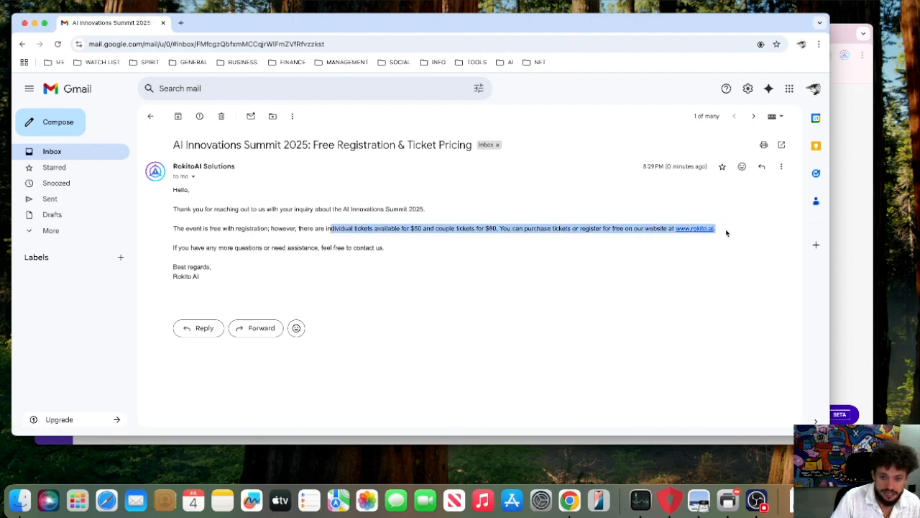
pyautogui.click(231, 246)
pyautogui.moveTo(242, 254); pyautogui.dragTo(267, 250)
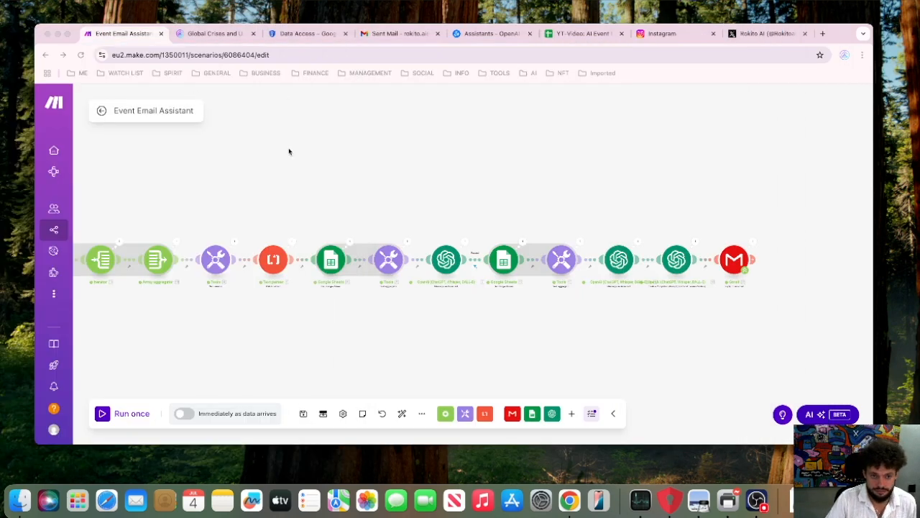
pyautogui.scroll(-5, 408, 175)
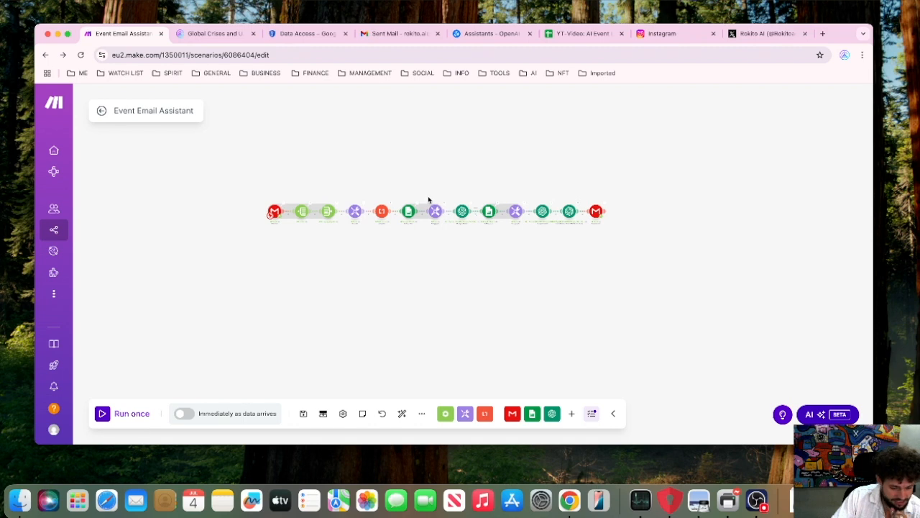
pyautogui.moveTo(445, 166); pyautogui.dragTo(442, 155)
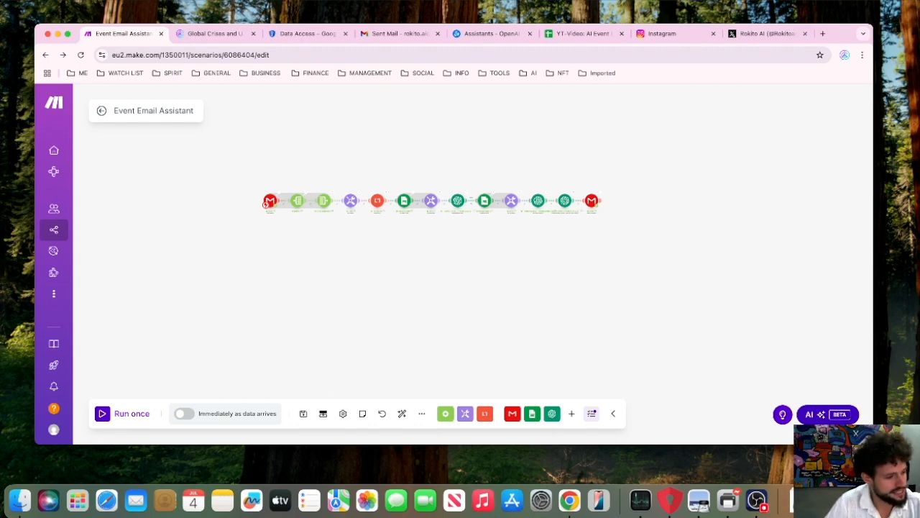
pyautogui.hotkey('ctrl', 'Up')
pyautogui.hotkey('ctrl', 'Up')
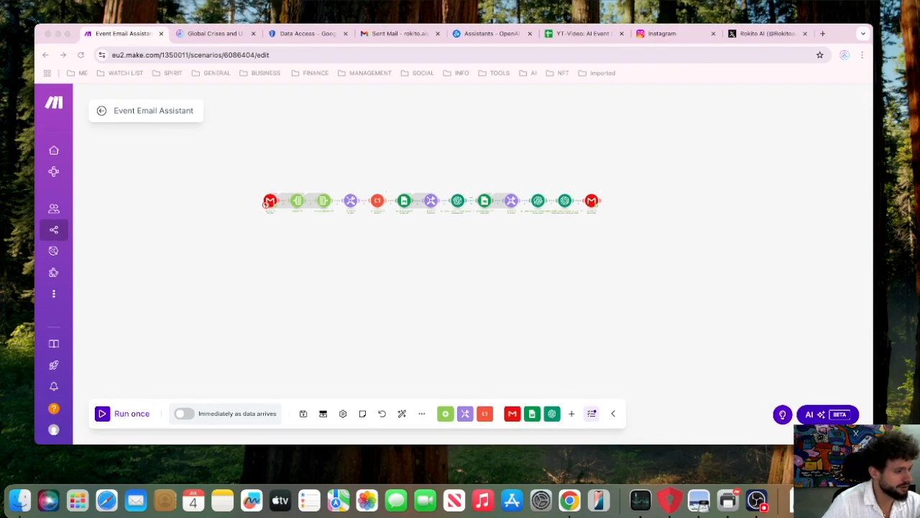